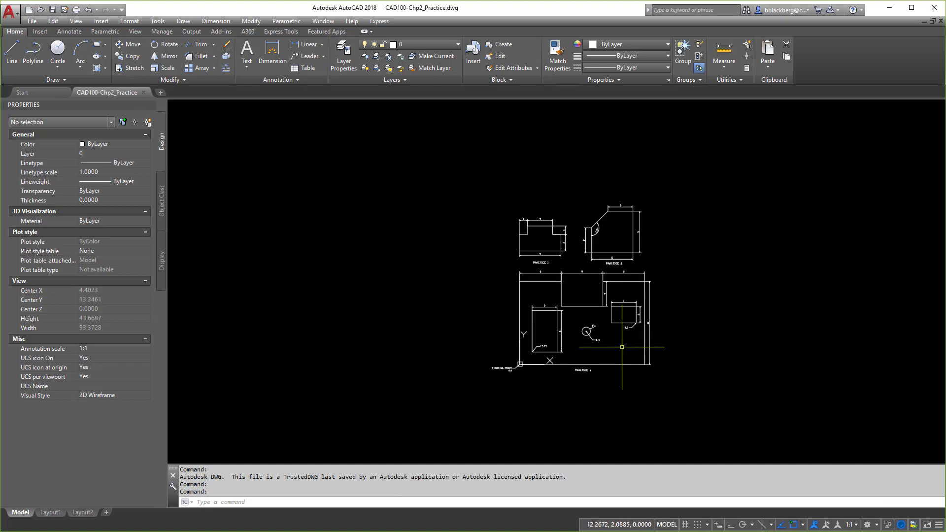
# Select all the practice drawings with a window selection, clear it, reselect them with a crossing selection, and clear that too
pyautogui.click(562, 329)
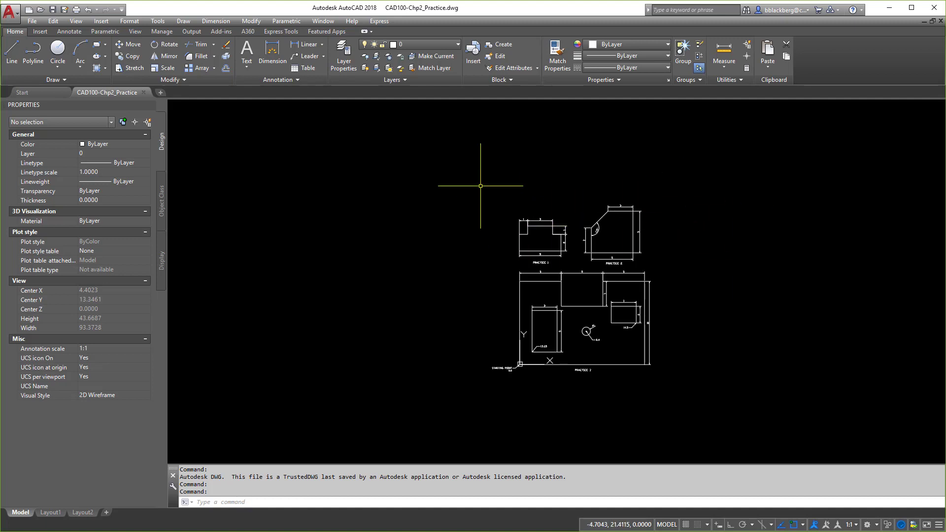
pyautogui.click(444, 166)
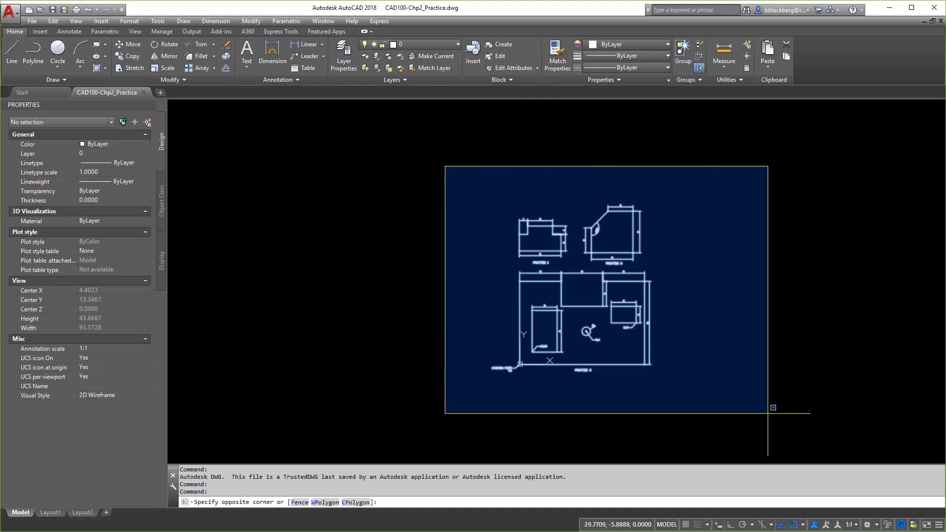
pyautogui.click(769, 414)
pyautogui.press('Escape')
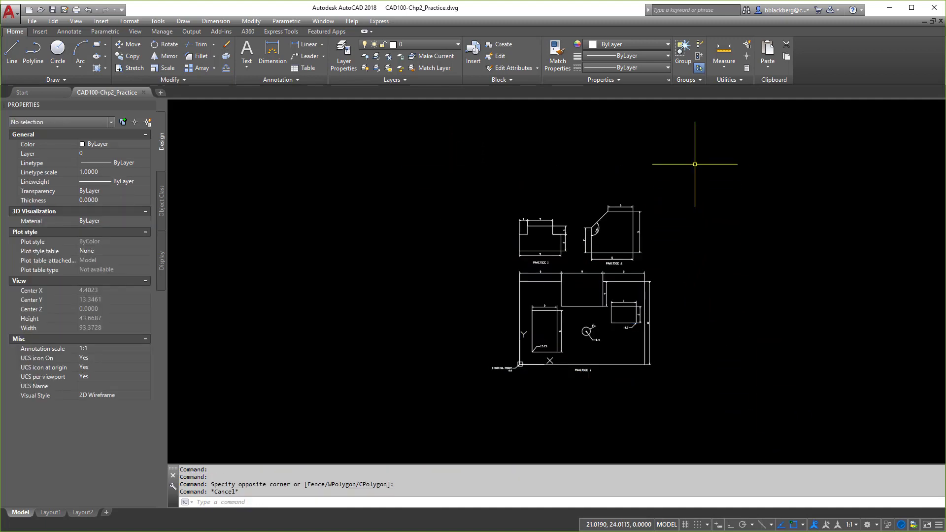
pyautogui.click(698, 160)
pyautogui.click(446, 452)
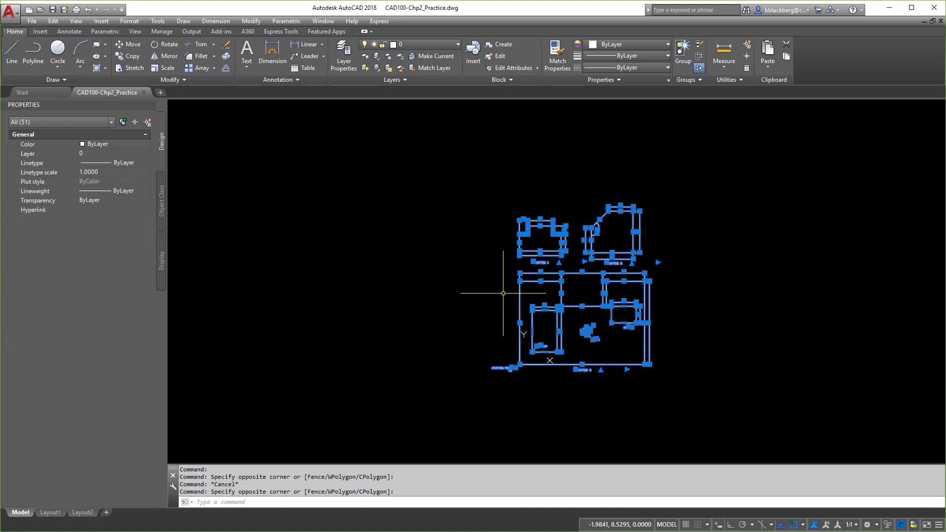
pyautogui.press('Escape')
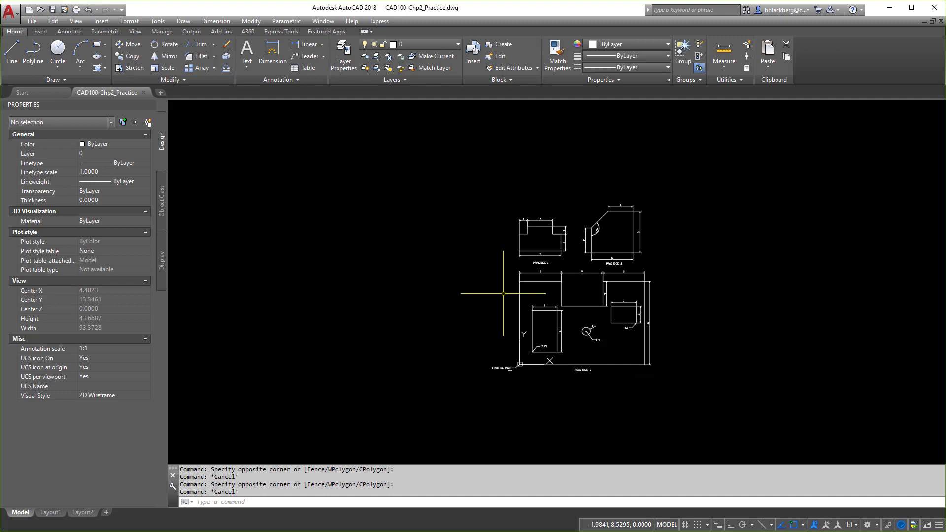
# Repeat the window and crossing selections around all three practice drawings, clearing the selection after each one
pyautogui.click(417, 154)
pyautogui.click(737, 417)
pyautogui.press('Escape')
pyautogui.click(712, 167)
pyautogui.click(466, 404)
pyautogui.press('Escape')
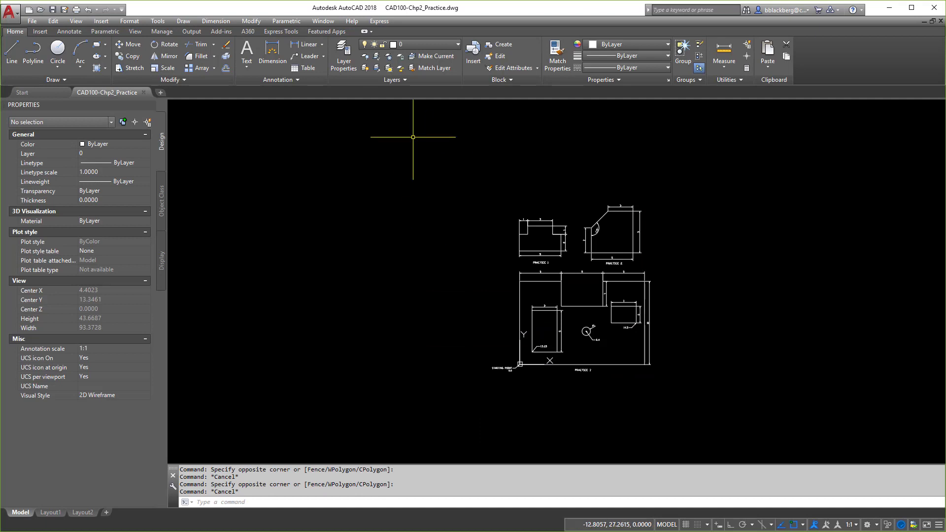
pyautogui.click(411, 169)
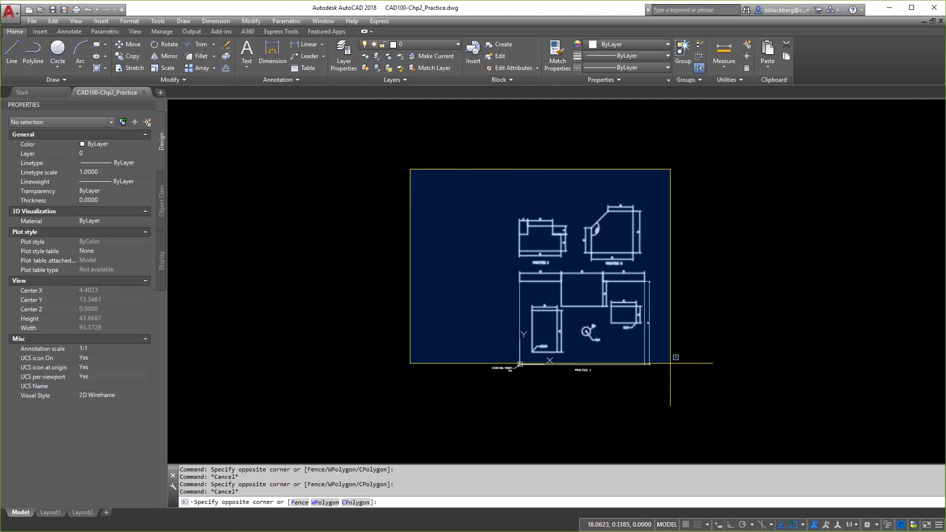
pyautogui.click(745, 409)
pyautogui.press('Escape')
pyautogui.press('Escape')
pyautogui.click(720, 170)
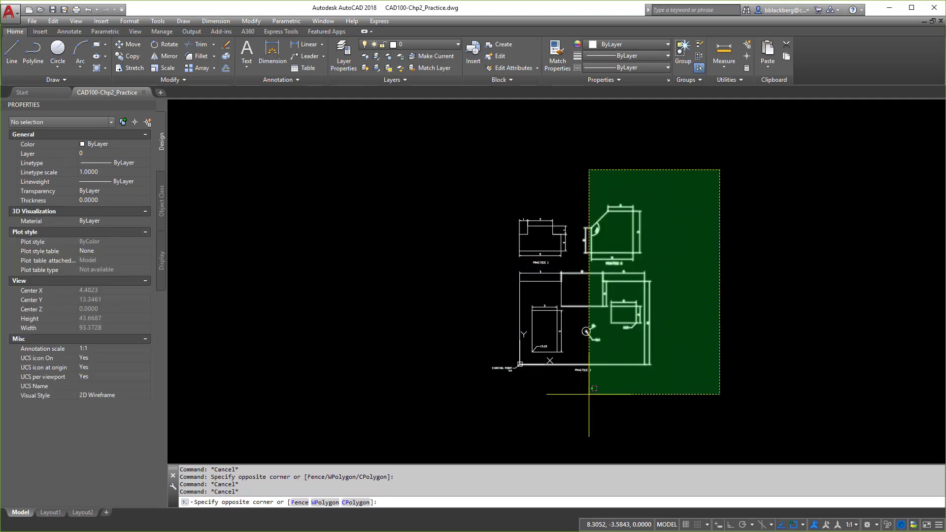
pyautogui.click(456, 409)
pyautogui.press('Escape')
pyautogui.press('Escape')
pyautogui.press('Escape')
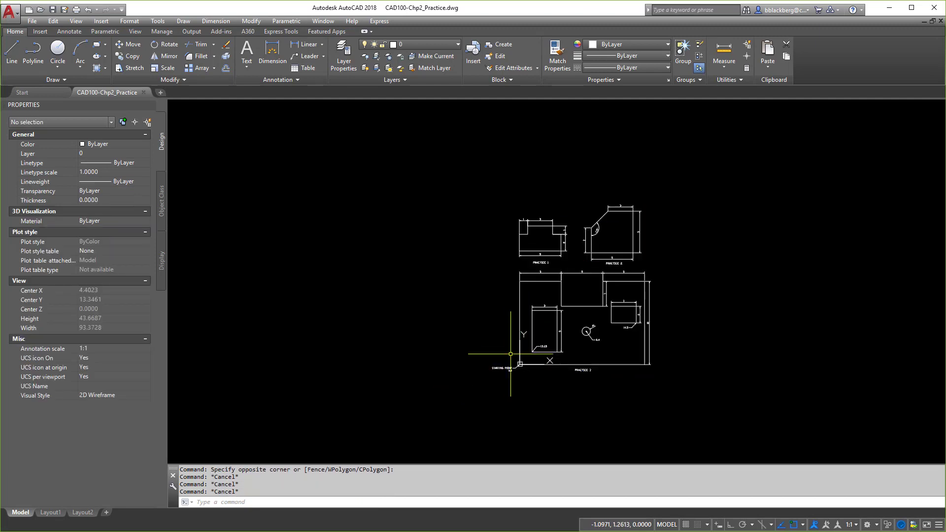
# Select only the STARTING POINT leader at the Practice 3 origin corner with a window selection, and clear it
pyautogui.scroll(6, 509, 351)
pyautogui.scroll(-5, 493, 345)
pyautogui.scroll(4, 472, 360)
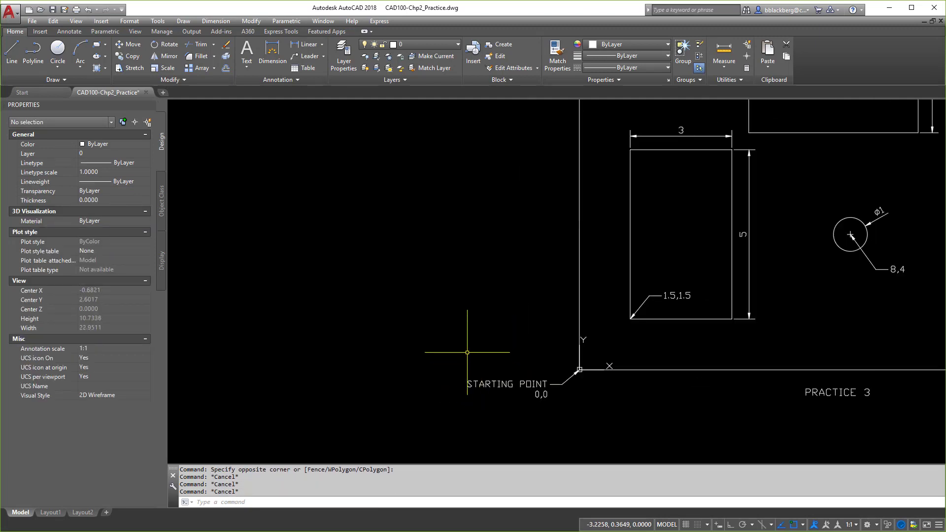
pyautogui.click(425, 334)
pyautogui.click(629, 447)
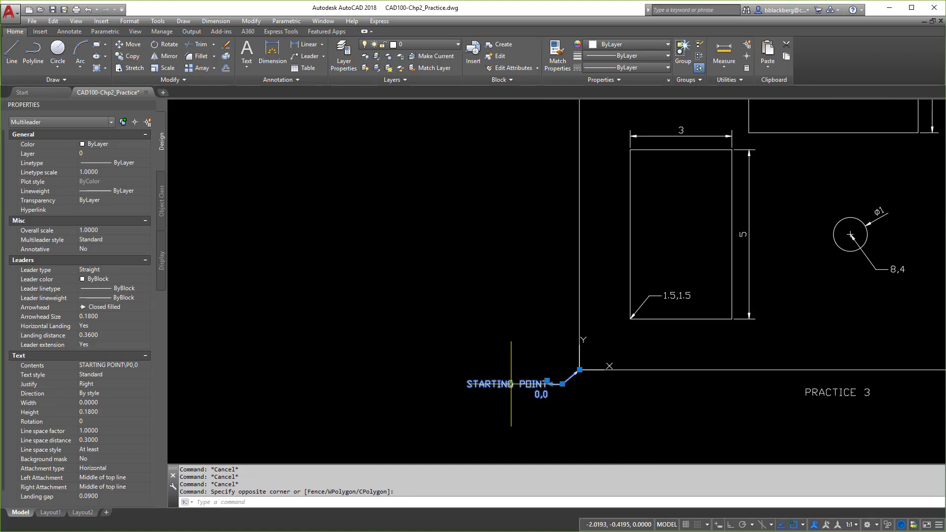
pyautogui.press('Escape')
pyautogui.press('Escape')
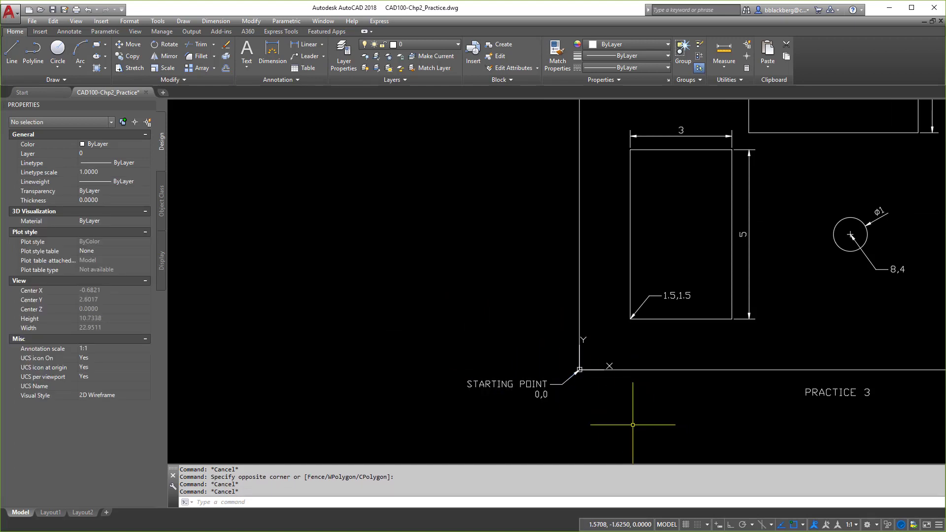
# Select the STARTING POINT leader and the two outline lines meeting at it with a crossing selection, and clear it
pyautogui.click(633, 425)
pyautogui.click(430, 333)
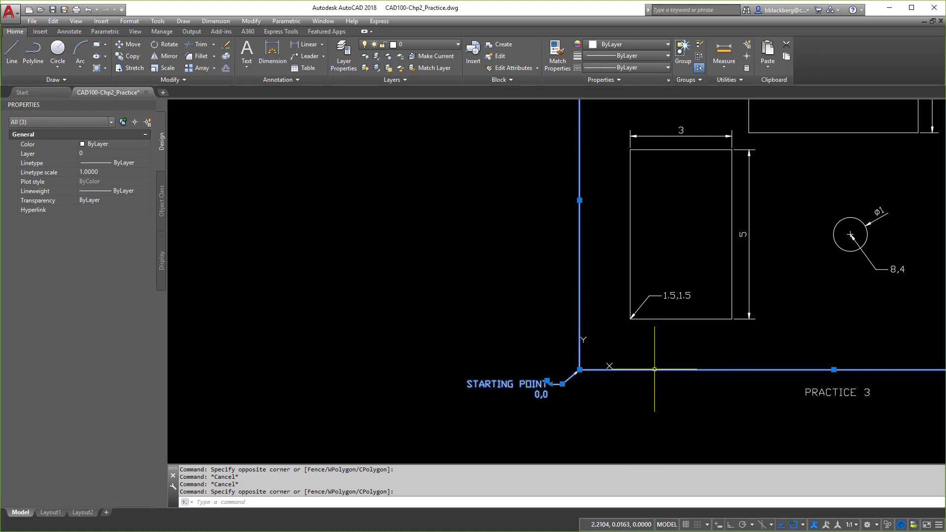
pyautogui.press('Escape')
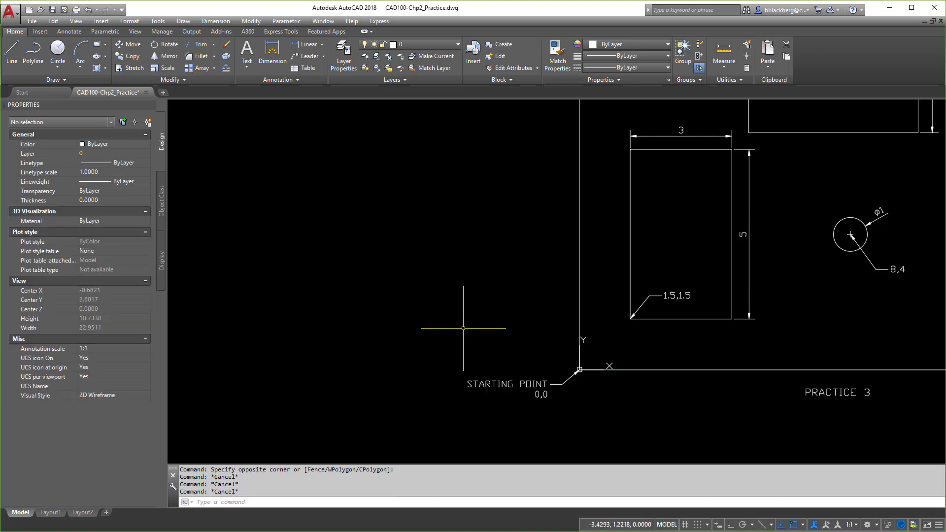
# Repeat the window selection and the crossing selection around the STARTING POINT leader, clearing each selection
pyautogui.click(447, 322)
pyautogui.click(645, 434)
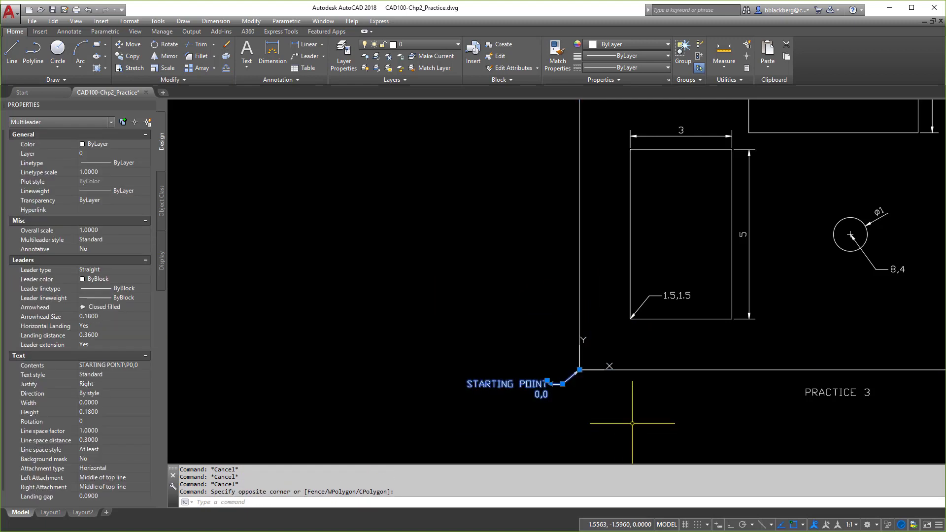
pyautogui.press('Escape')
pyautogui.click(630, 427)
pyautogui.click(460, 355)
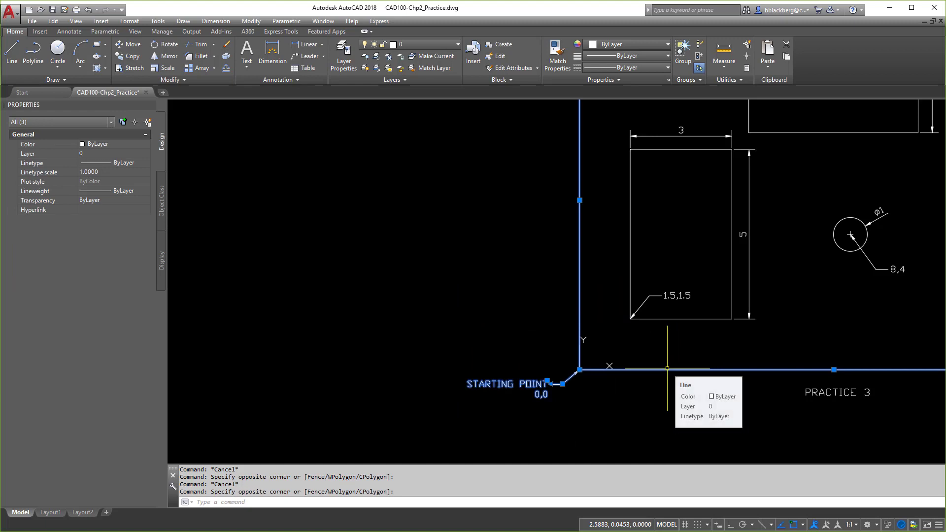
pyautogui.press('Escape')
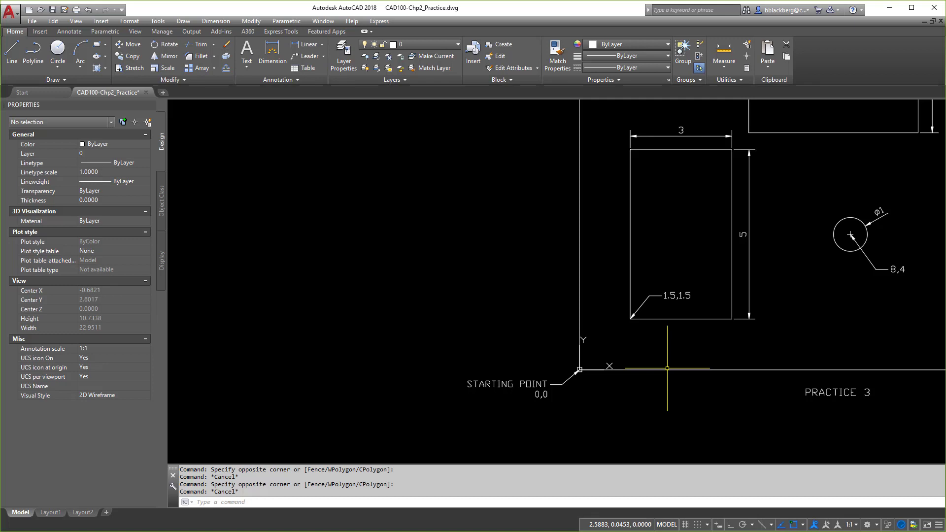
# Select the STARTING POINT leader with a window lasso, clear it, and lasso the leader once more
pyautogui.moveTo(413, 345)
pyautogui.mouseDown()
pyautogui.moveTo(576, 290)
pyautogui.moveTo(634, 458)
pyautogui.moveTo(390, 377)
pyautogui.mouseUp()
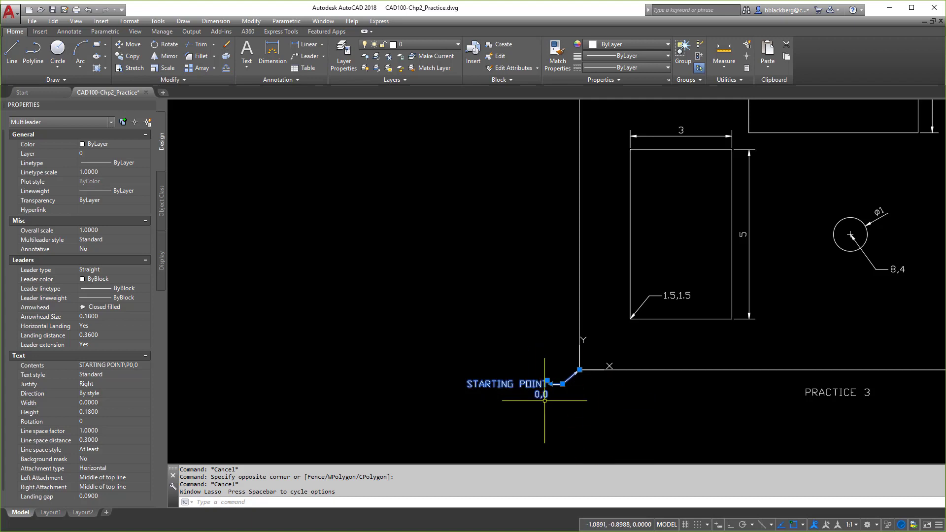
pyautogui.press('Escape')
pyautogui.press('Escape')
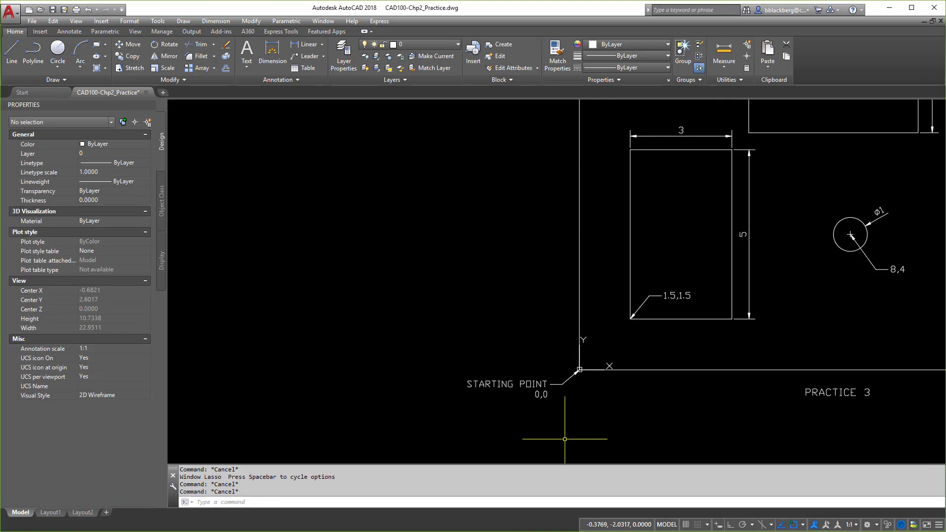
pyautogui.moveTo(562, 442)
pyautogui.mouseDown()
pyautogui.moveTo(588, 297)
pyautogui.moveTo(469, 290)
pyautogui.moveTo(419, 401)
pyautogui.moveTo(553, 444)
pyautogui.mouseUp()
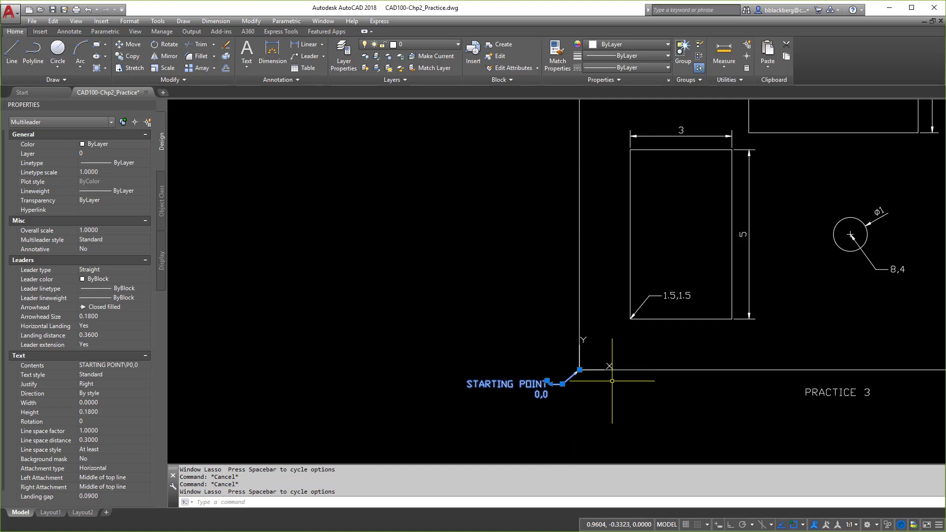
# Try a crossing lasso around the STARTING POINT leader and the outline corner, clearing the selection each time
pyautogui.moveTo(562, 433)
pyautogui.mouseDown()
pyautogui.moveTo(630, 313)
pyautogui.moveTo(448, 398)
pyautogui.moveTo(446, 346)
pyautogui.moveTo(730, 398)
pyautogui.moveTo(496, 393)
pyautogui.moveTo(402, 327)
pyautogui.moveTo(653, 383)
pyautogui.moveTo(612, 435)
pyautogui.moveTo(476, 420)
pyautogui.moveTo(421, 304)
pyautogui.moveTo(638, 384)
pyautogui.moveTo(649, 401)
pyautogui.moveTo(611, 421)
pyautogui.moveTo(460, 316)
pyautogui.moveTo(454, 437)
pyautogui.mouseUp()
pyautogui.press('Escape')
pyautogui.press('Escape')
pyautogui.press('Escape')
pyautogui.press('Escape')
pyautogui.moveTo(600, 433)
pyautogui.mouseDown()
pyautogui.moveTo(437, 316)
pyautogui.moveTo(659, 378)
pyautogui.moveTo(655, 437)
pyautogui.mouseUp()
pyautogui.press('Escape')
pyautogui.press('Escape')
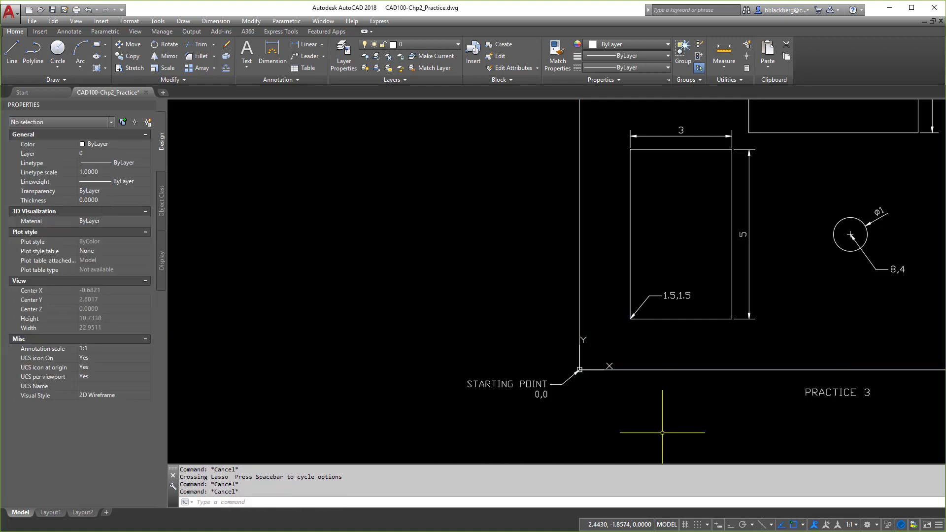
# Select the STARTING POINT leader with a rectangular window selection, and clear the selection
pyautogui.click(403, 312)
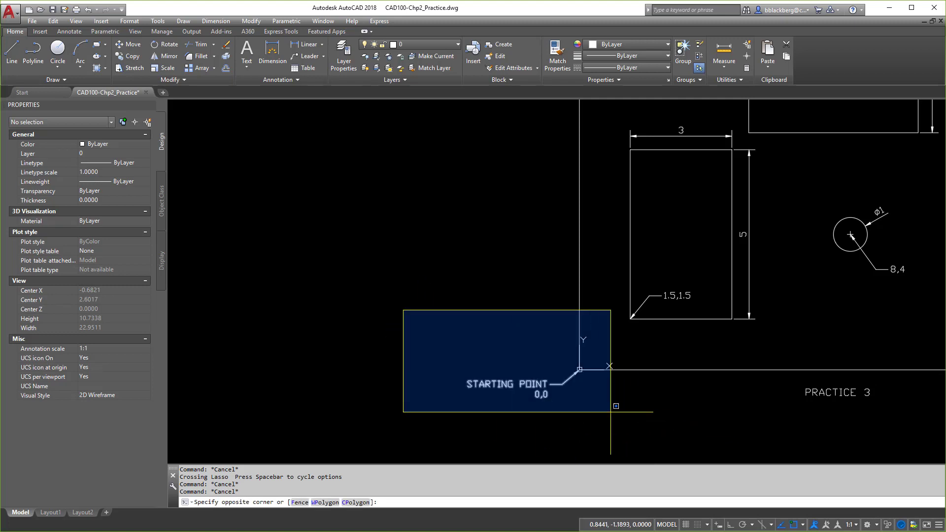
pyautogui.click(628, 423)
pyautogui.press('Escape')
pyautogui.press('Escape')
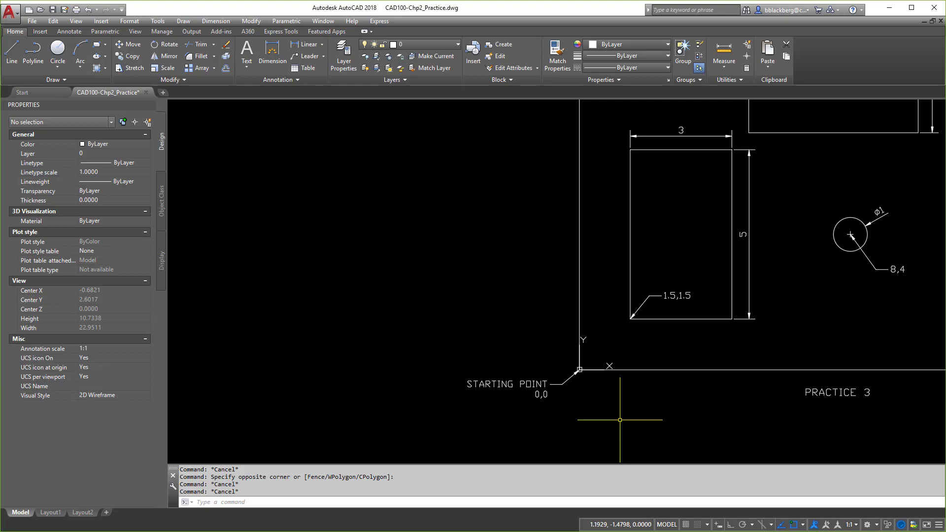
pyautogui.moveTo(764, 315); pyautogui.dragTo(678, 390, button='middle')
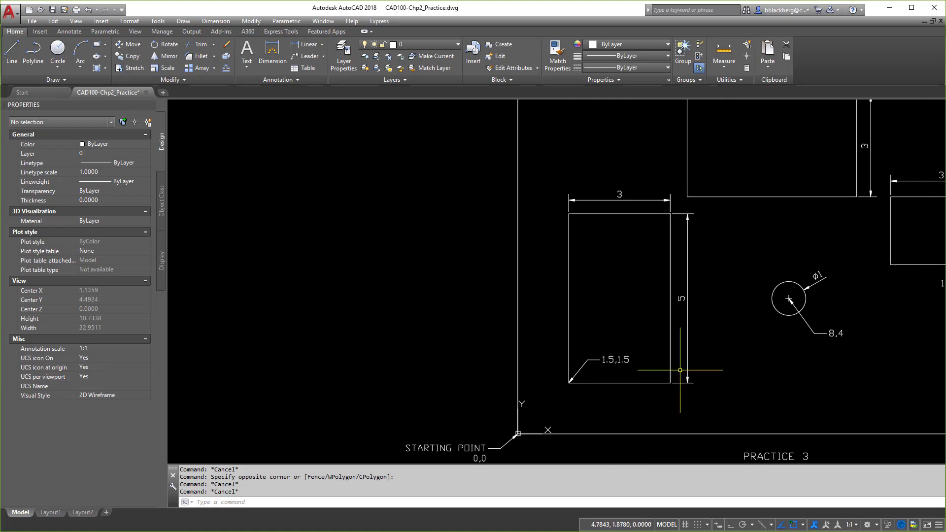
pyautogui.moveTo(671, 328); pyautogui.dragTo(597, 260, button='middle')
pyautogui.scroll(-5, 597, 260)
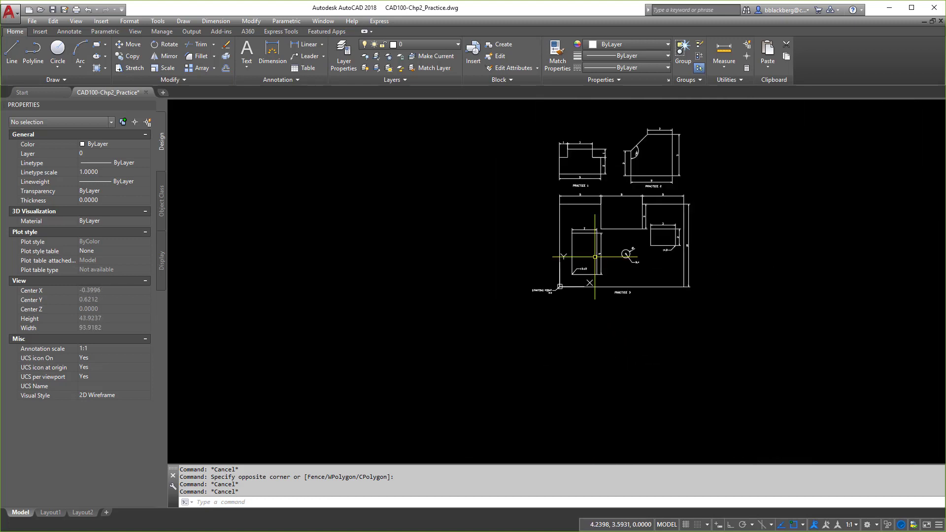
pyautogui.write('m')
pyautogui.press('Return')
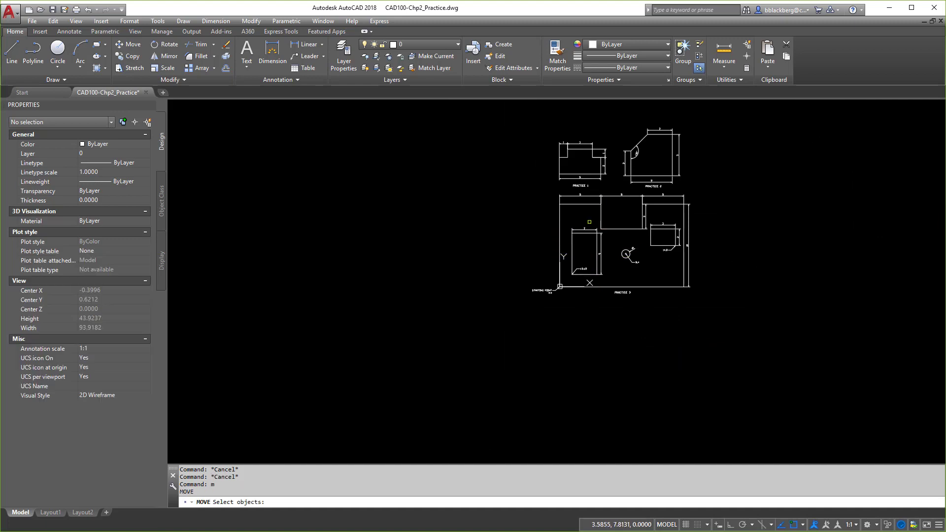
pyautogui.click(512, 190)
pyautogui.click(744, 322)
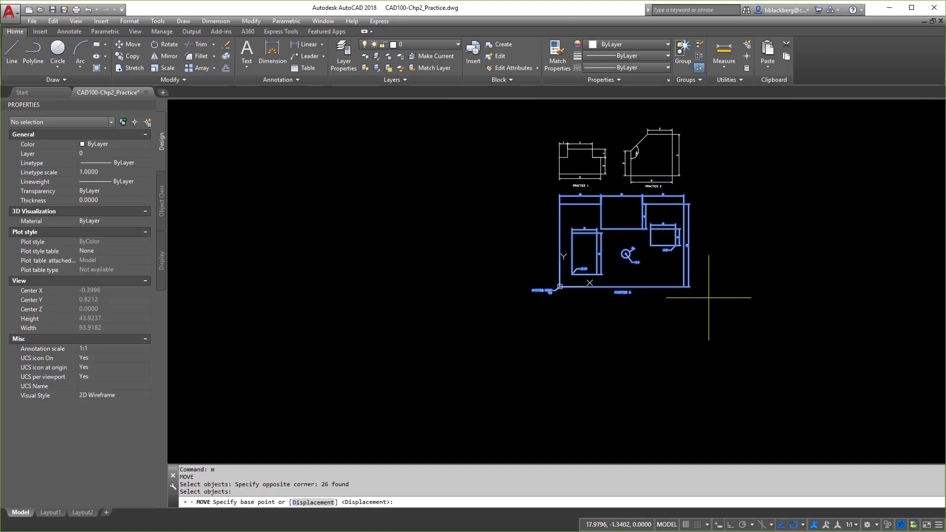
pyautogui.write('co')
pyautogui.press('Return')
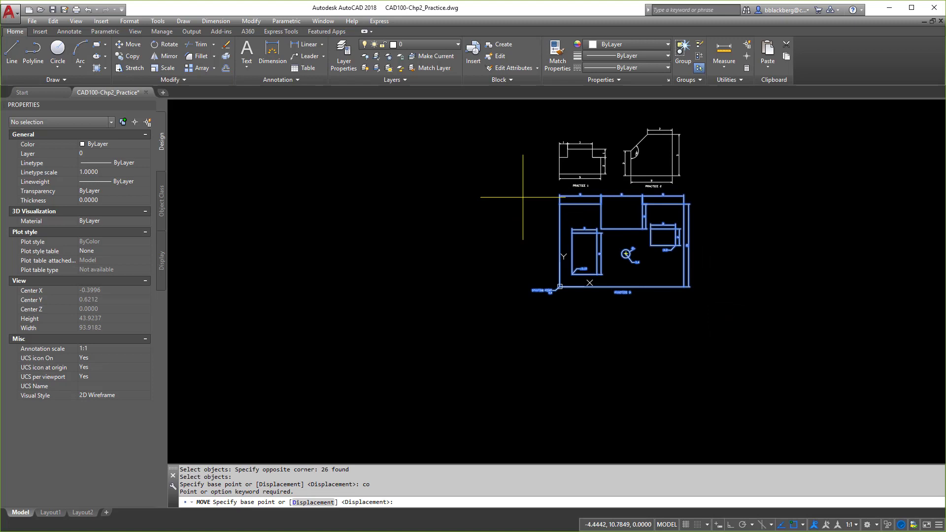
pyautogui.press('Escape')
pyautogui.press('Escape')
pyautogui.press('Escape')
pyautogui.press('Escape')
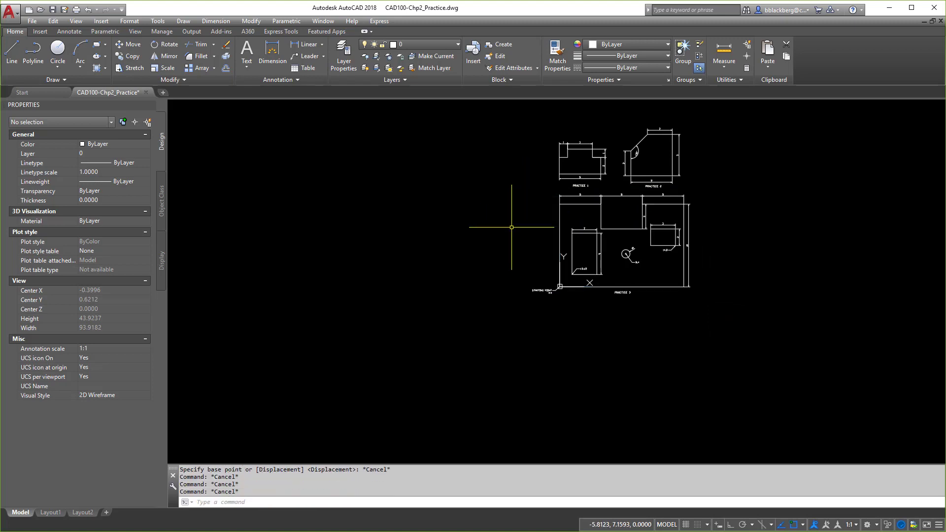
# Copy the whole Practice 3 drawing, including its dimensions and labels, to the empty area left of the original
pyautogui.write('co')
pyautogui.press('Return')
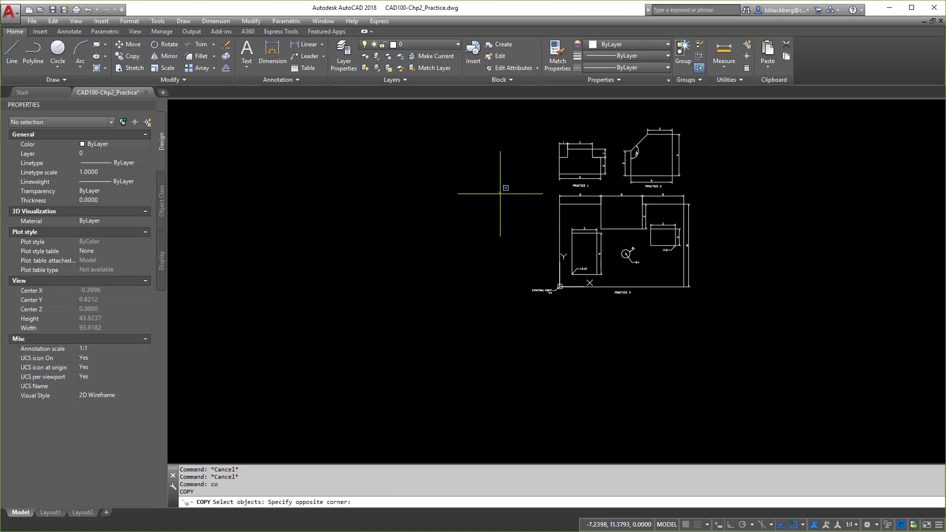
pyautogui.click(740, 315)
pyautogui.press('Return')
pyautogui.click(743, 318)
pyautogui.click(538, 320)
pyautogui.press('Escape')
# Erase the small 3 by 2 rectangle with its dimensions and the 14,5 leader from the copied Practice 3 drawing
pyautogui.scroll(4, 475, 239)
pyautogui.moveTo(409, 207); pyautogui.dragTo(485, 274)
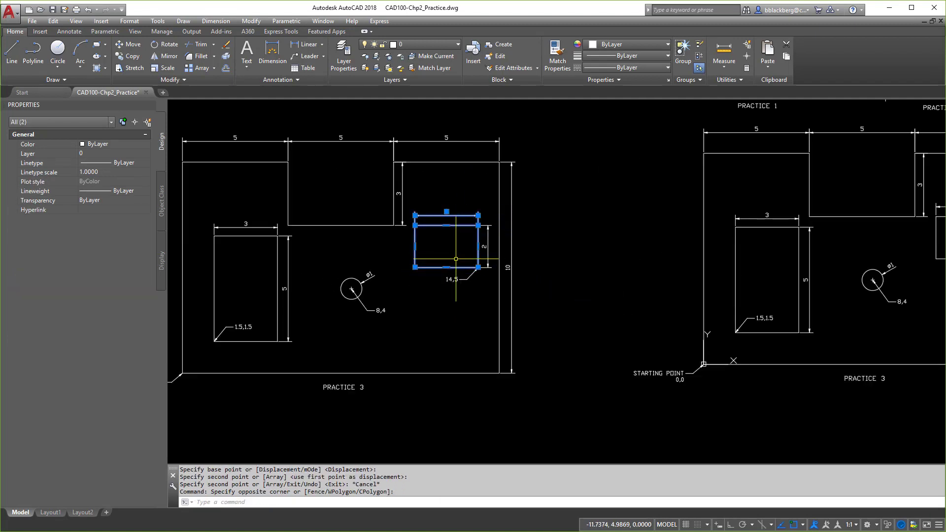
pyautogui.press('Delete')
pyautogui.click(470, 217)
pyautogui.click(441, 284)
pyautogui.press('Delete')
# Erase the circle, the 3 by 5 rectangle, and their dimensions and leaders from the copied Practice 3 drawing
pyautogui.click(427, 243)
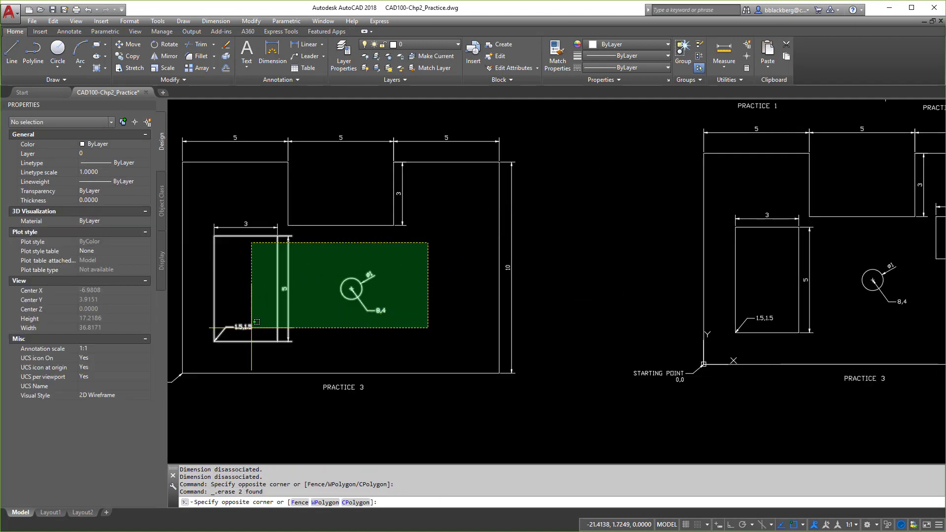
pyautogui.click(257, 322)
pyautogui.press('Delete')
pyautogui.click(274, 241)
pyautogui.click(207, 221)
pyautogui.press('Delete')
# Erase the STARTING POINT leader, the PRACTICE 3 title and the vertical 10 dimension from the copy
pyautogui.moveTo(230, 304); pyautogui.dragTo(387, 295, button='middle')
pyautogui.click(300, 373)
pyautogui.click(266, 408)
pyautogui.click(490, 383)
pyautogui.press('Delete')
pyautogui.click(495, 379)
pyautogui.press('Delete')
pyautogui.click(663, 256)
pyautogui.press('Delete')
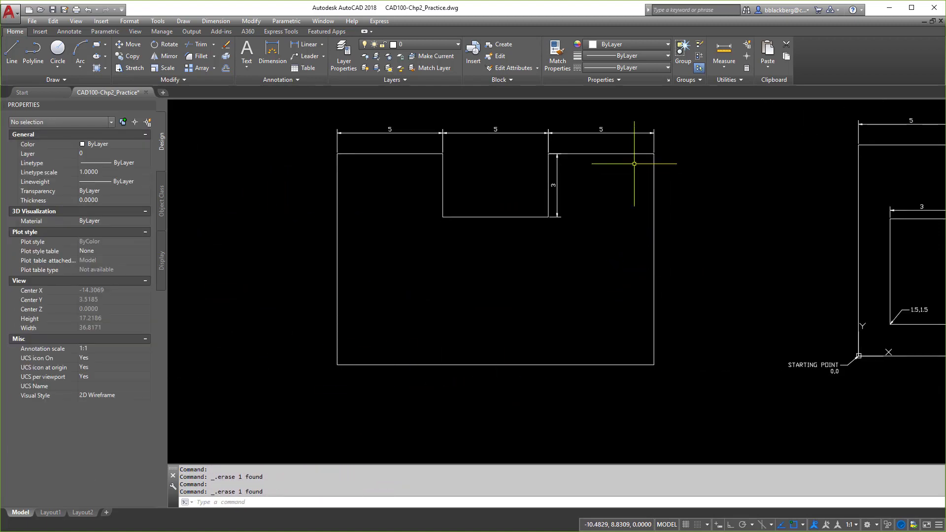
# Erase the three 5 dimensions along the top and the notch's 3 dimension, leaving only the copy's outline
pyautogui.click(616, 133)
pyautogui.press('Delete')
pyautogui.click(557, 154)
pyautogui.press('Delete')
pyautogui.click(491, 133)
pyautogui.press('Delete')
pyautogui.click(465, 139)
pyautogui.click(434, 129)
pyautogui.press('Delete')
pyautogui.moveTo(623, 151); pyautogui.dragTo(491, 154, button='middle')
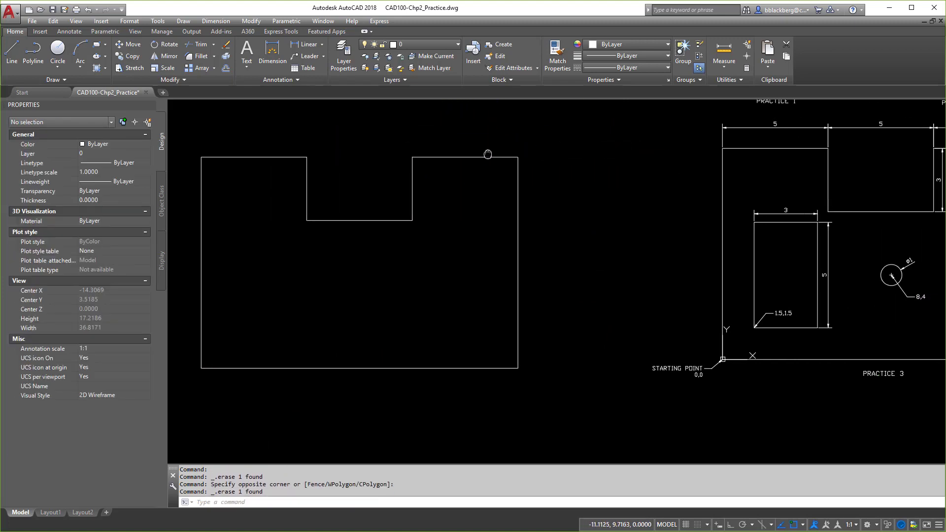
pyautogui.scroll(-2, 542, 183)
pyautogui.scroll(1, 547, 299)
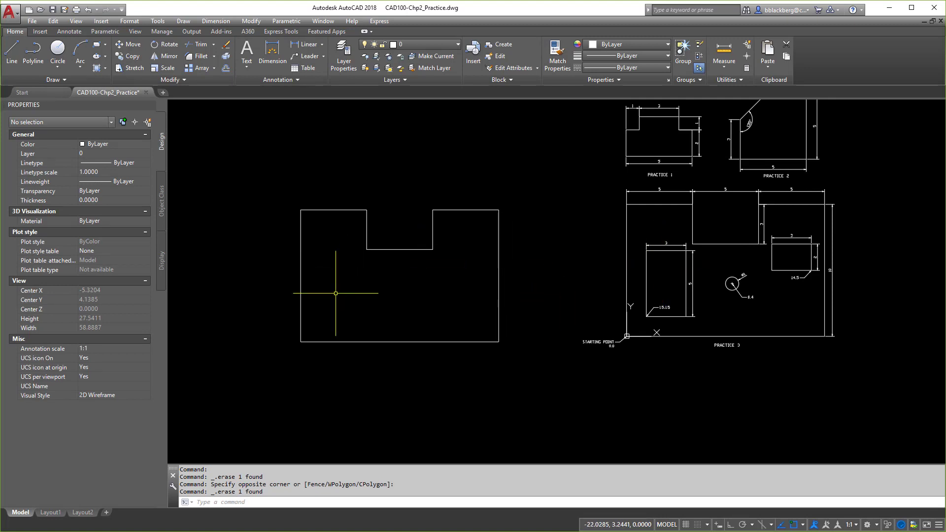
pyautogui.click(132, 45)
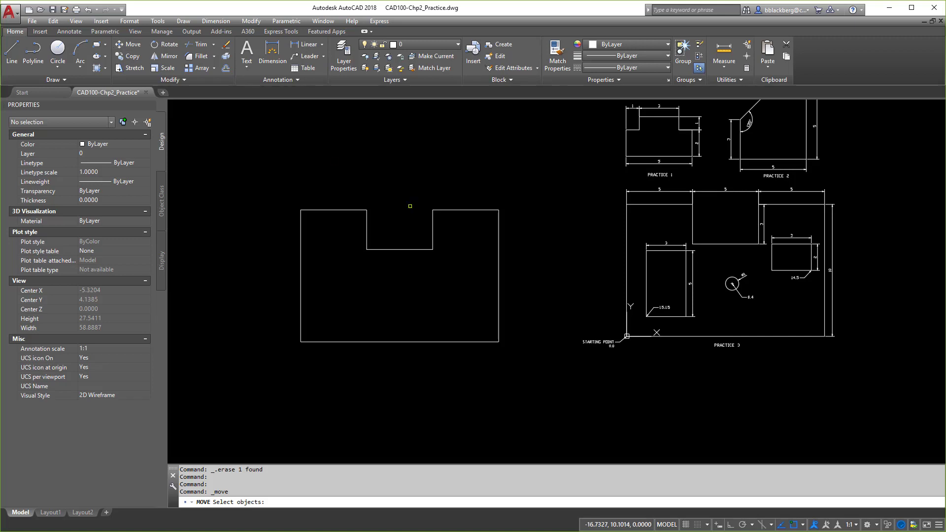
pyautogui.click(647, 261)
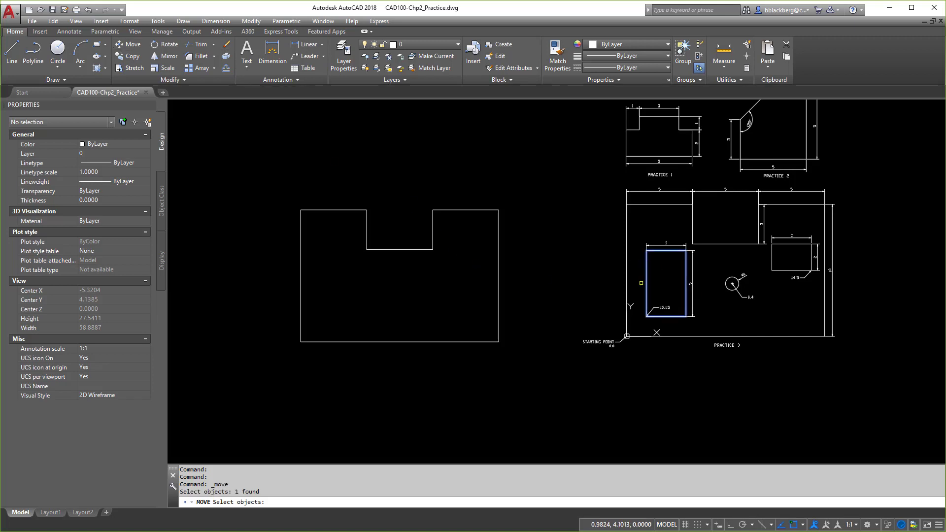
pyautogui.press('Escape')
pyautogui.press('Escape')
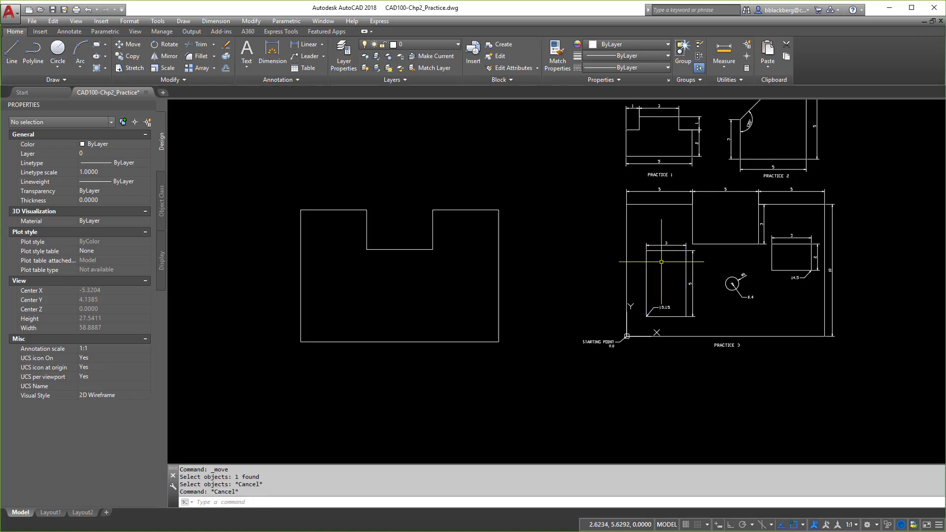
pyautogui.press('space')
pyautogui.click(637, 237)
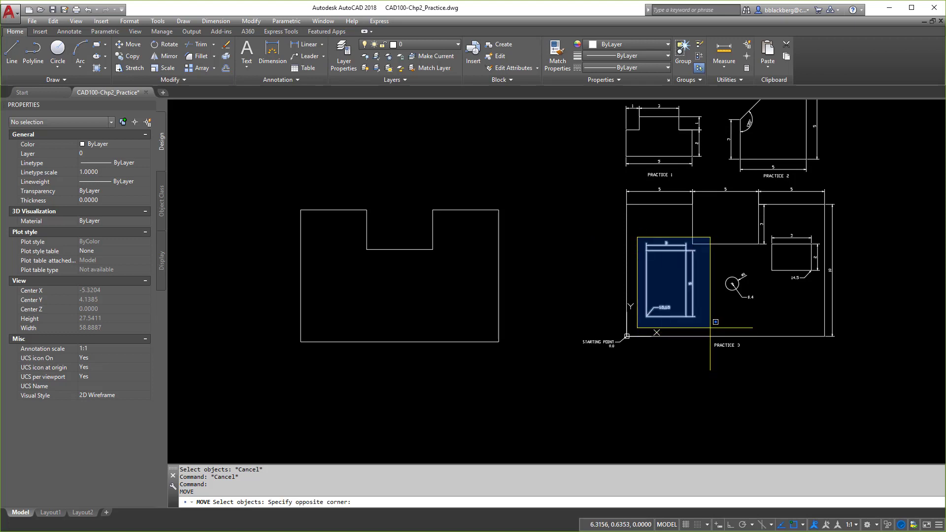
pyautogui.press('Escape')
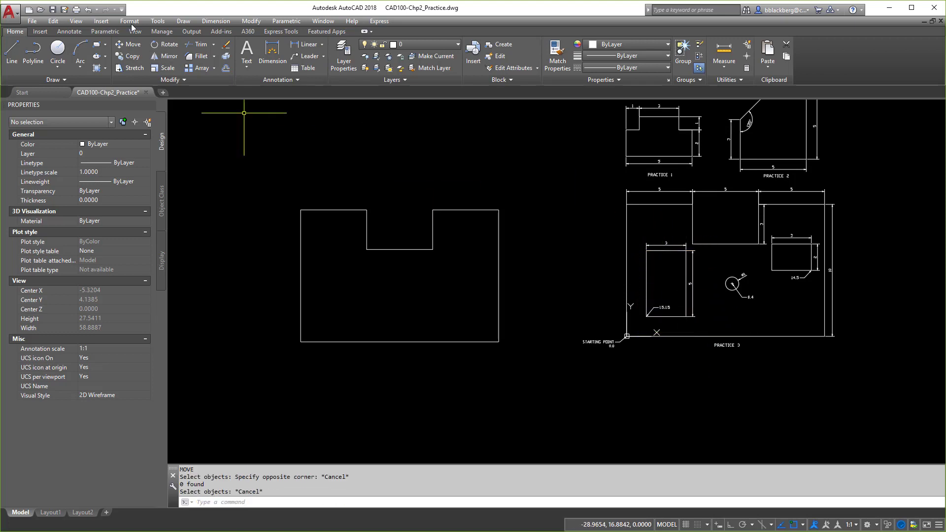
# Try to move Practice 3's two inner rectangles and circle, using the circle's center as the base point
pyautogui.click(134, 46)
pyautogui.click(673, 251)
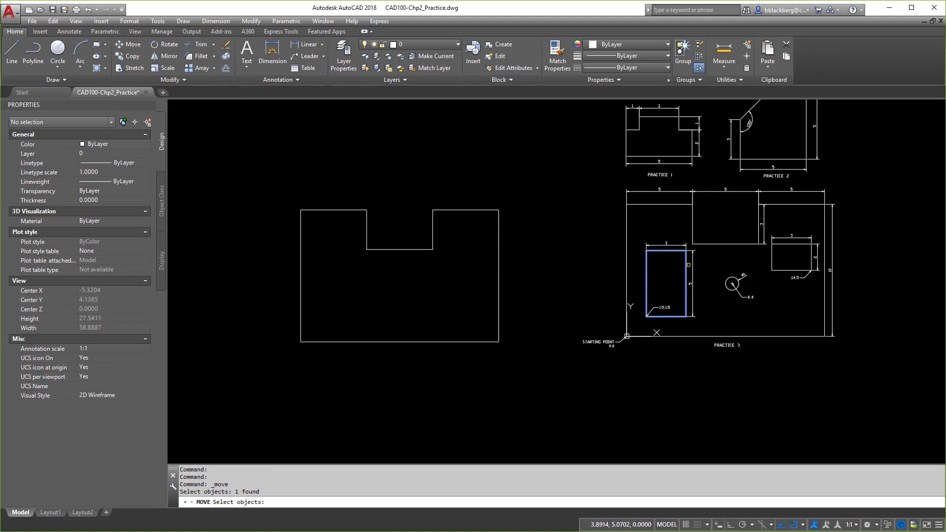
pyautogui.click(771, 258)
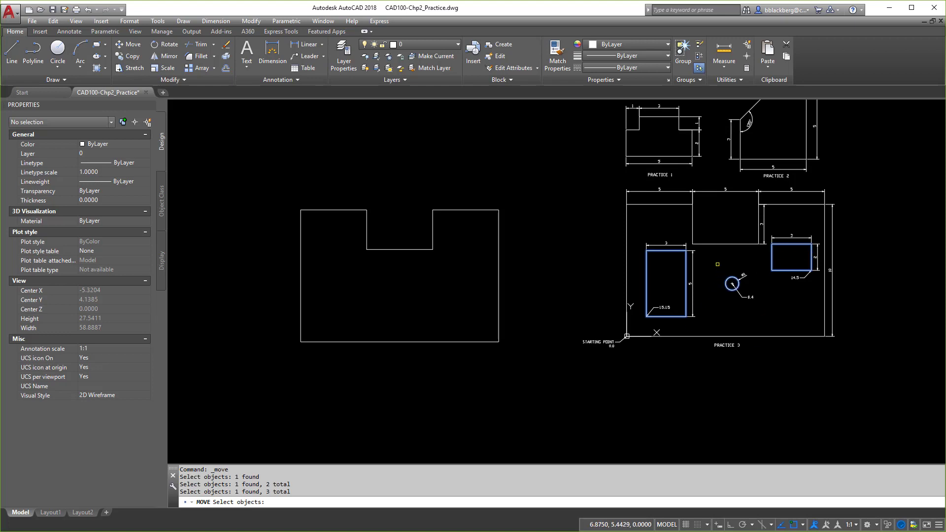
pyautogui.press('Return')
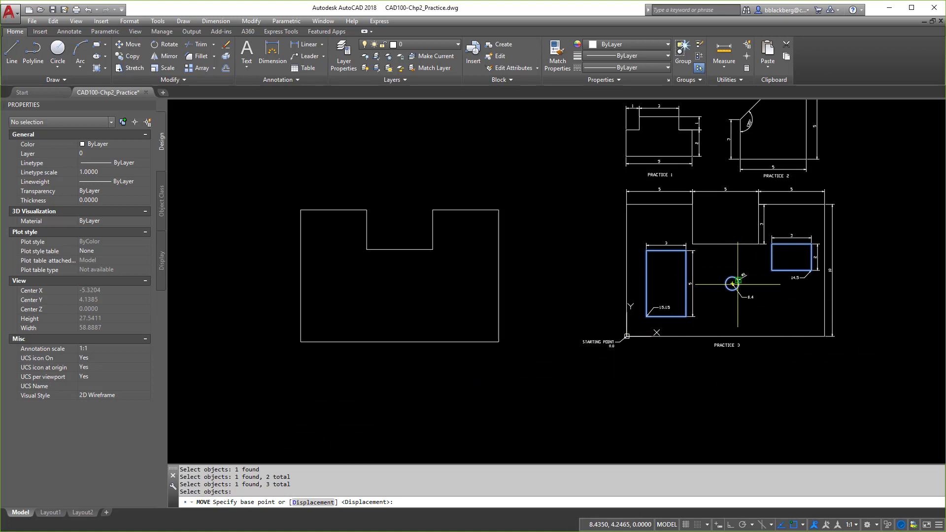
pyautogui.scroll(2, 732, 284)
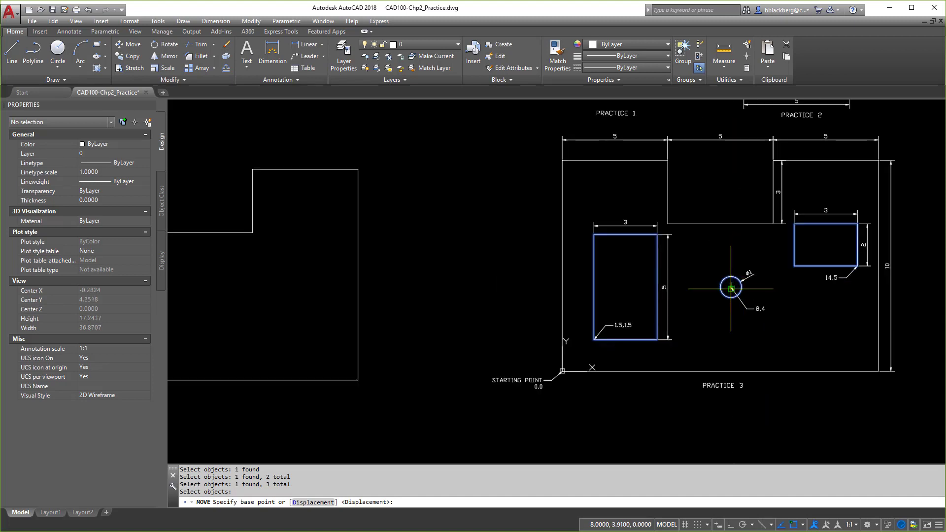
pyautogui.click(732, 288)
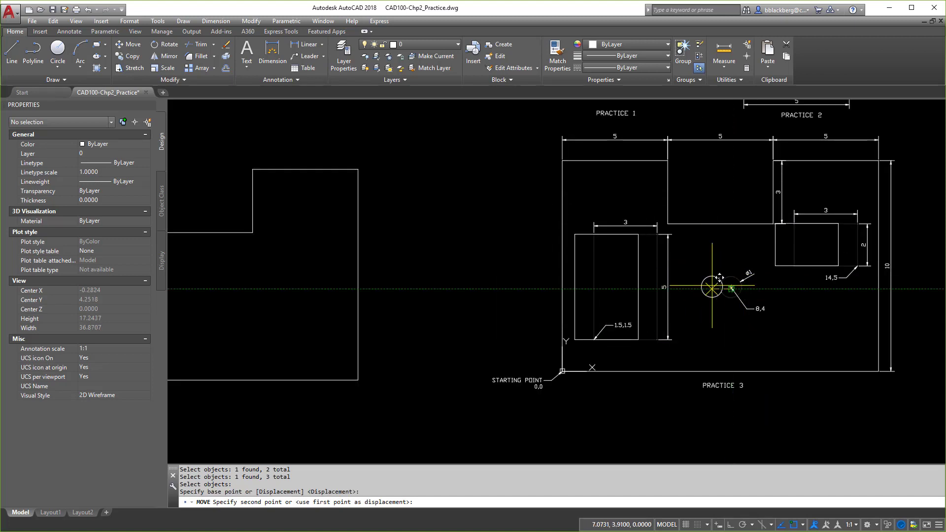
pyautogui.press('Escape')
pyautogui.press('Escape')
pyautogui.press('Escape')
# Move Practice 3's two inner rectangles and circle into the bare outline, from the notch's upper-left corner to its counterpart, and undo the move
pyautogui.click(129, 44)
pyautogui.click(650, 239)
pyautogui.moveTo(731, 279); pyautogui.dragTo(724, 276)
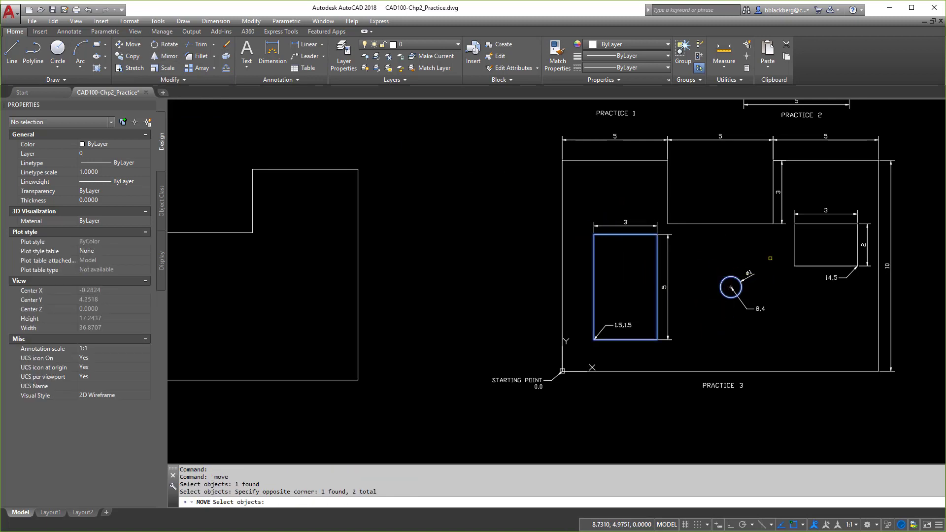
pyautogui.click(795, 246)
pyautogui.press('Return')
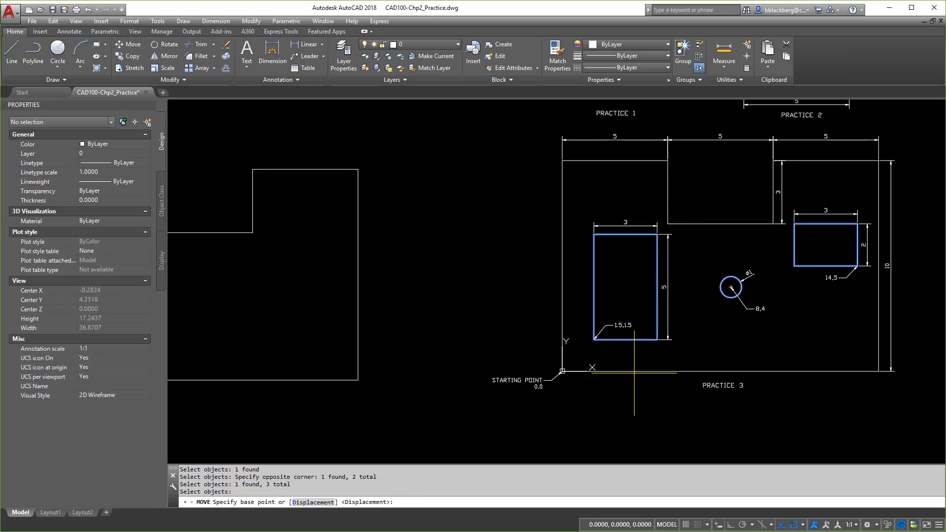
pyautogui.scroll(-2, 633, 371)
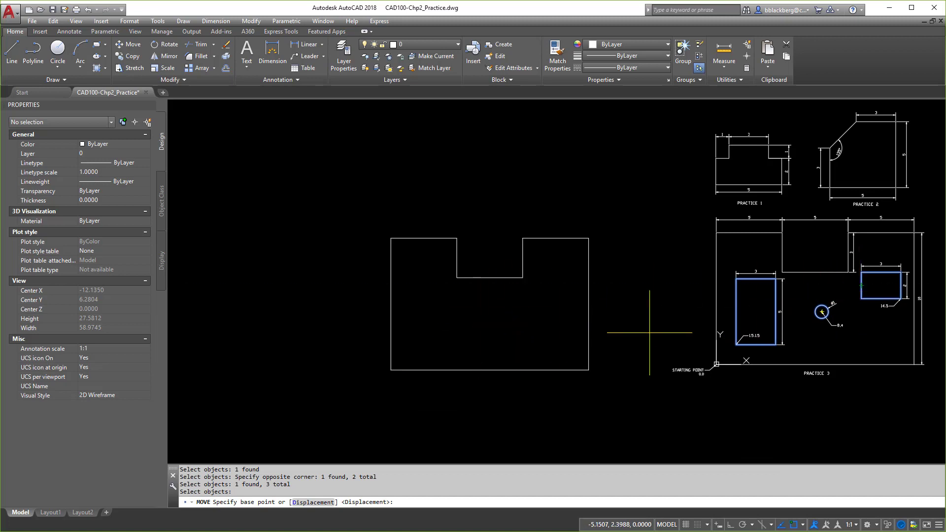
pyautogui.moveTo(766, 419); pyautogui.dragTo(740, 420, button='middle')
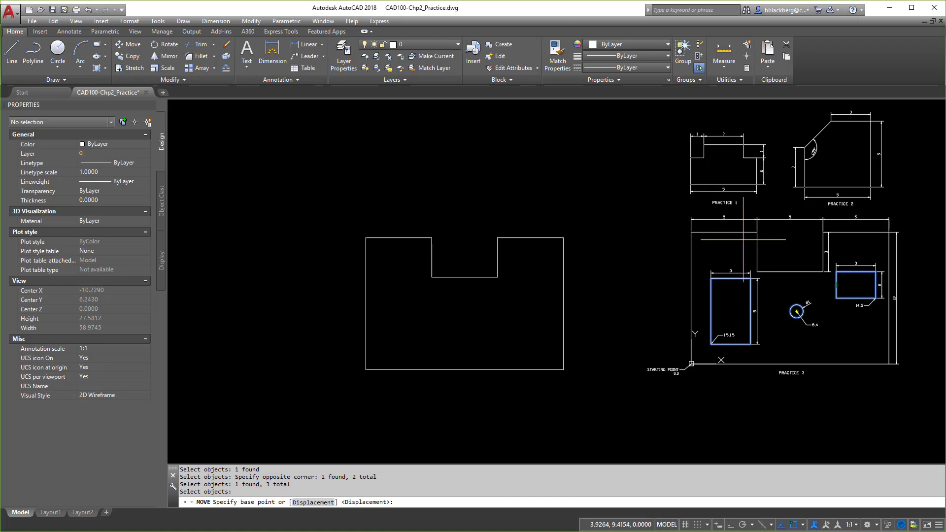
pyautogui.scroll(2, 743, 240)
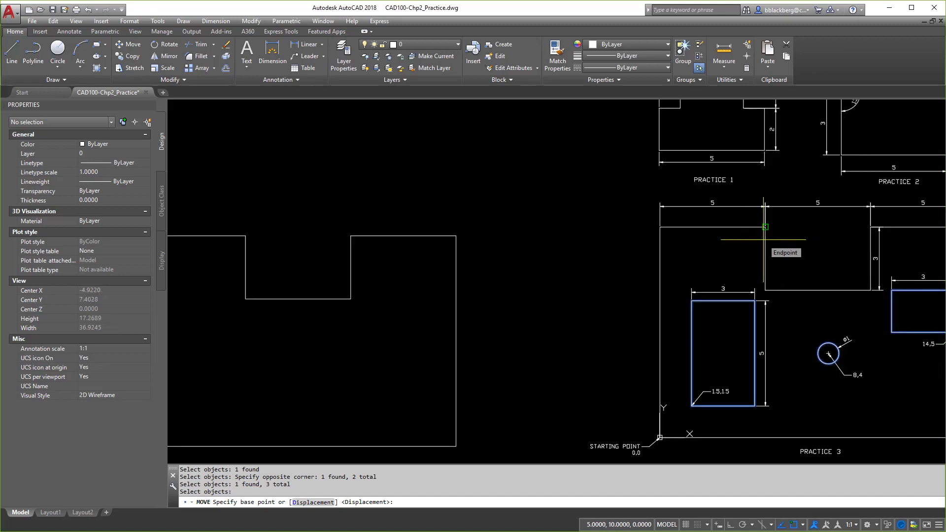
pyautogui.click(764, 240)
pyautogui.scroll(-2, 623, 235)
pyautogui.click(387, 254)
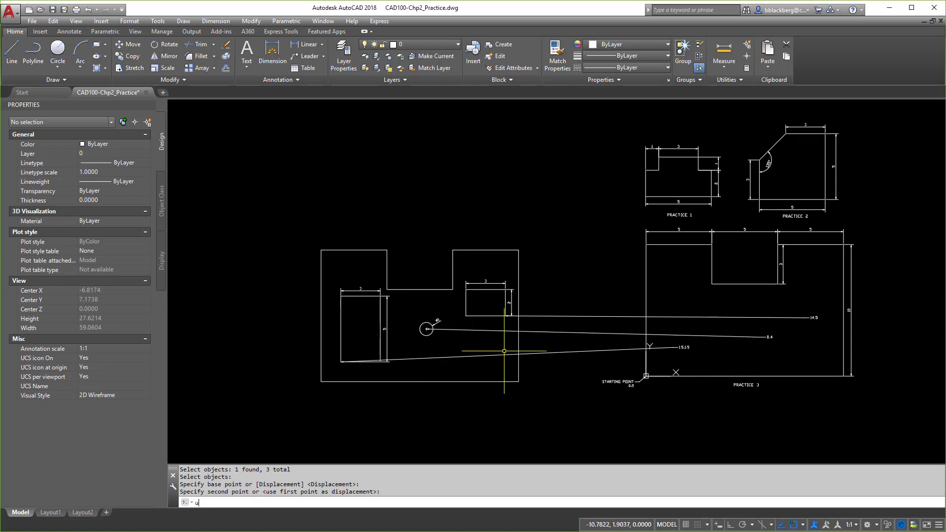
pyautogui.press('Return')
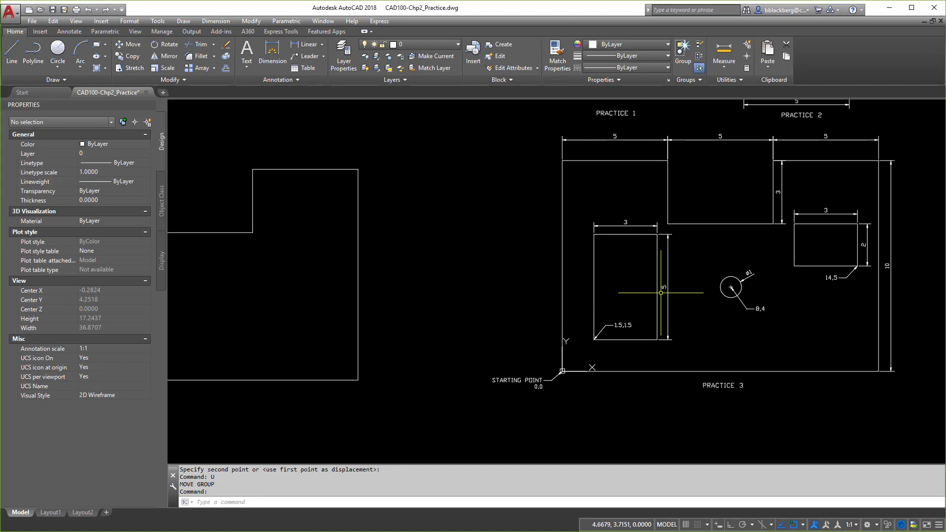
# Move Practice 3's 3 by 5 rectangle into the empty space between the two outlines, and undo the move
pyautogui.moveTo(663, 298); pyautogui.dragTo(600, 307, button='middle')
pyautogui.click(128, 44)
pyautogui.click(574, 245)
pyautogui.press('Return')
pyautogui.click(562, 262)
pyautogui.click(400, 220)
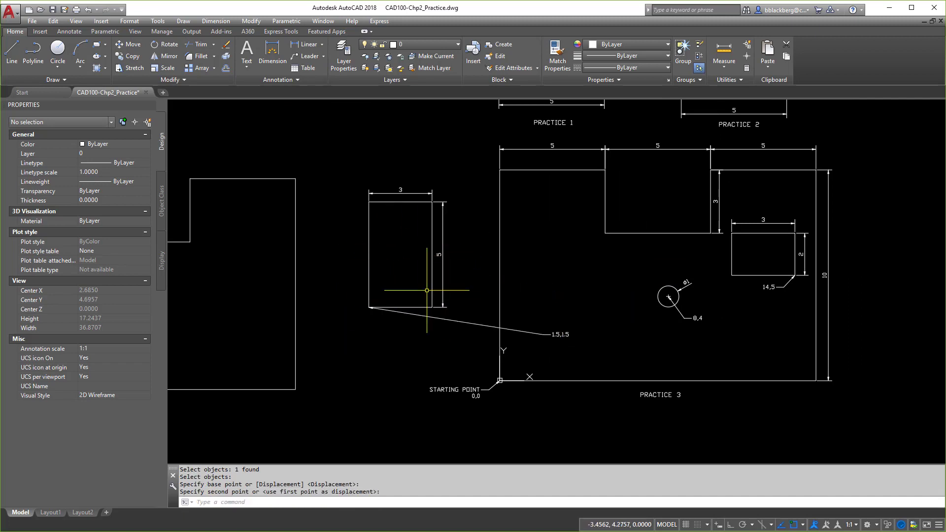
pyautogui.write('u')
pyautogui.press('Return')
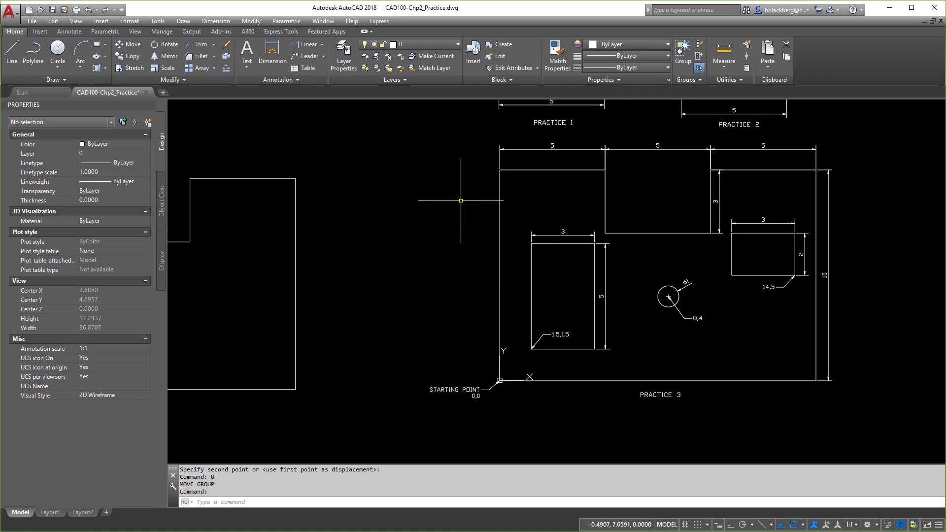
# Copy Practice 3's two inner rectangles and circle, without dimensions, to their matching positions inside the bare outline
pyautogui.click(131, 57)
pyautogui.click(586, 276)
pyautogui.click(558, 247)
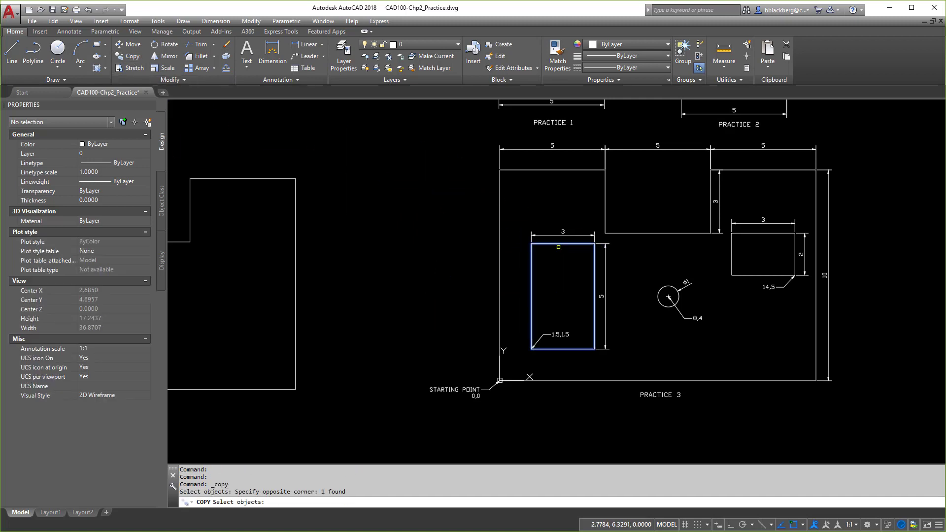
pyautogui.click(661, 289)
pyautogui.click(731, 253)
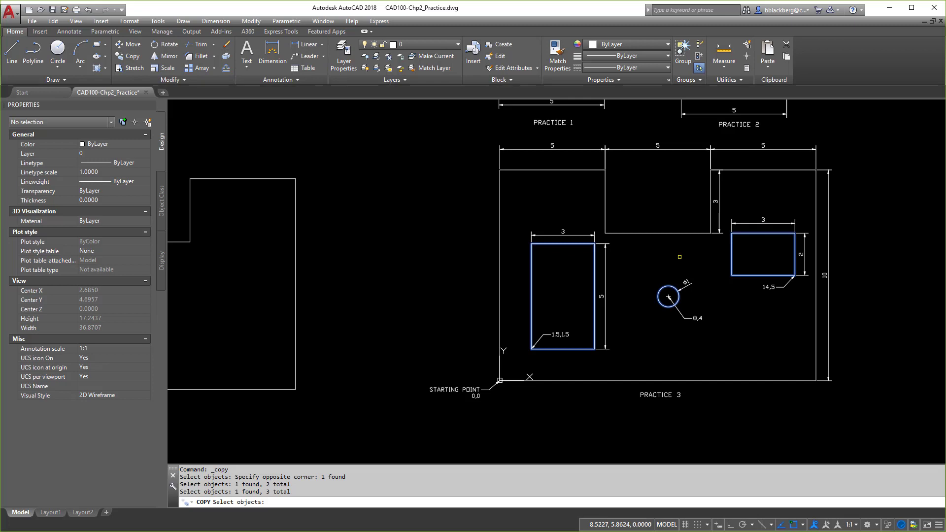
pyautogui.press('Return')
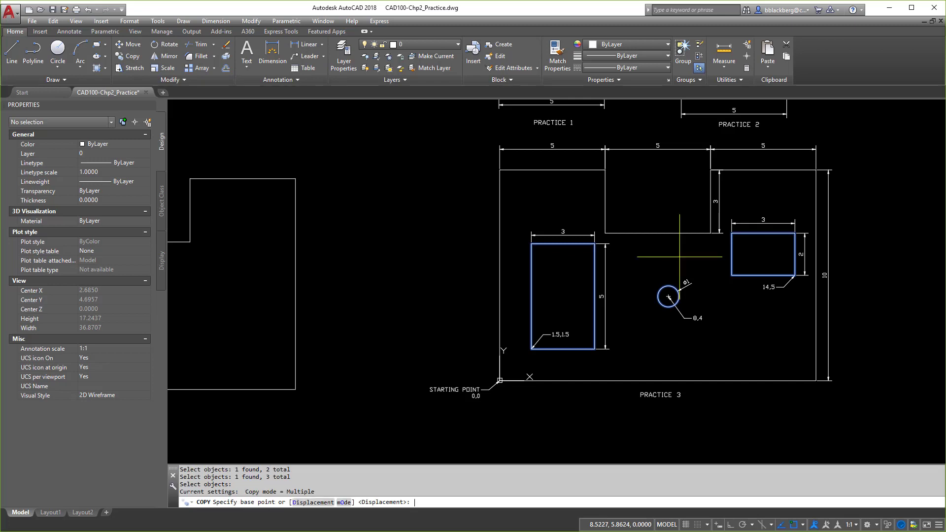
pyautogui.click(829, 377)
pyautogui.moveTo(294, 387); pyautogui.dragTo(565, 405, button='middle')
pyautogui.scroll(-3, 565, 403)
pyautogui.press('Escape')
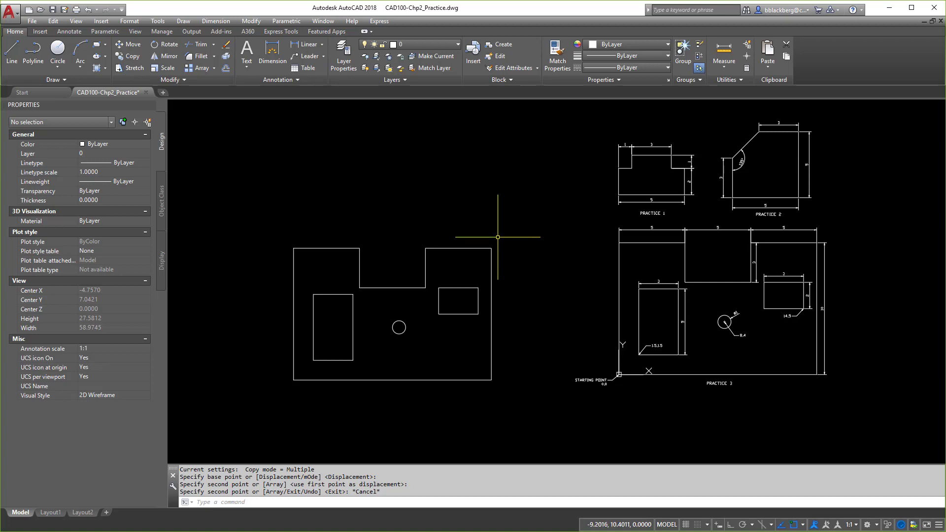
pyautogui.press('Escape')
pyautogui.press('Escape')
pyautogui.press('Escape')
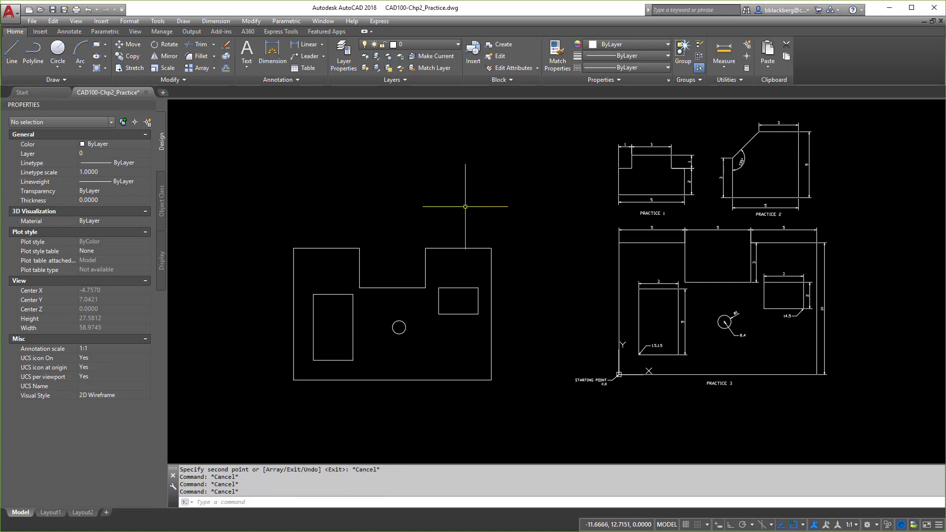
# Try to rotate the whole undimensioned copy, with its rectangles and circle, about the outline's lower-left corner
pyautogui.click(164, 45)
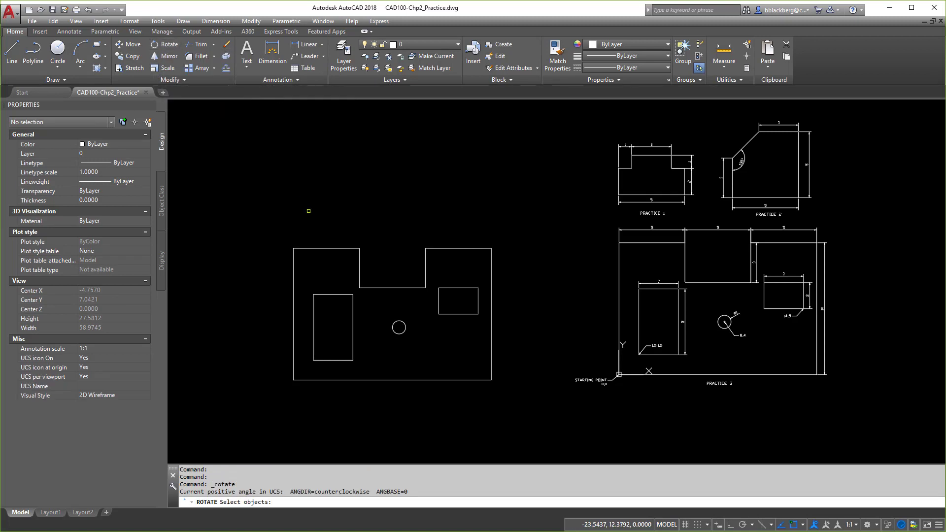
pyautogui.moveTo(324, 241)
pyautogui.mouseDown(button='middle')
pyautogui.moveTo(360, 240)
pyautogui.moveTo(279, 266)
pyautogui.mouseUp(button='middle')
pyautogui.moveTo(560, 146); pyautogui.dragTo(503, 181, button='middle')
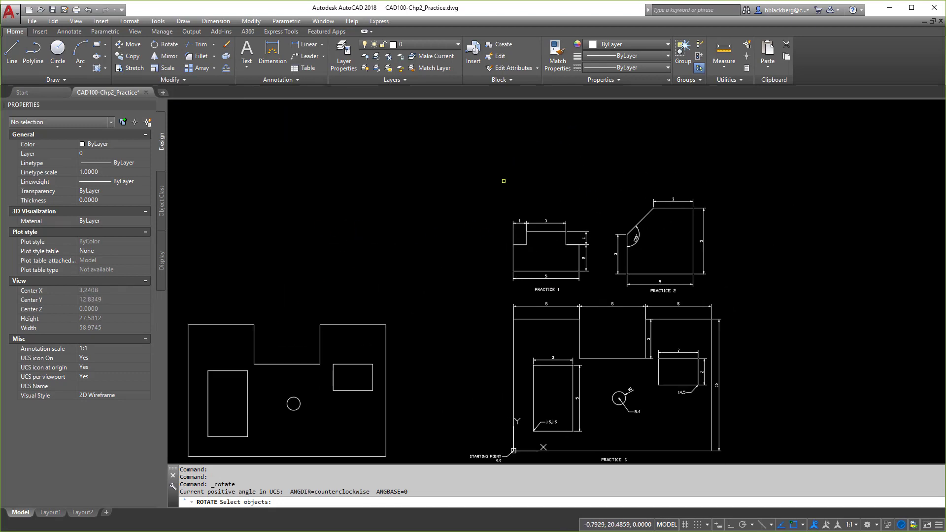
pyautogui.scroll(2, 592, 249)
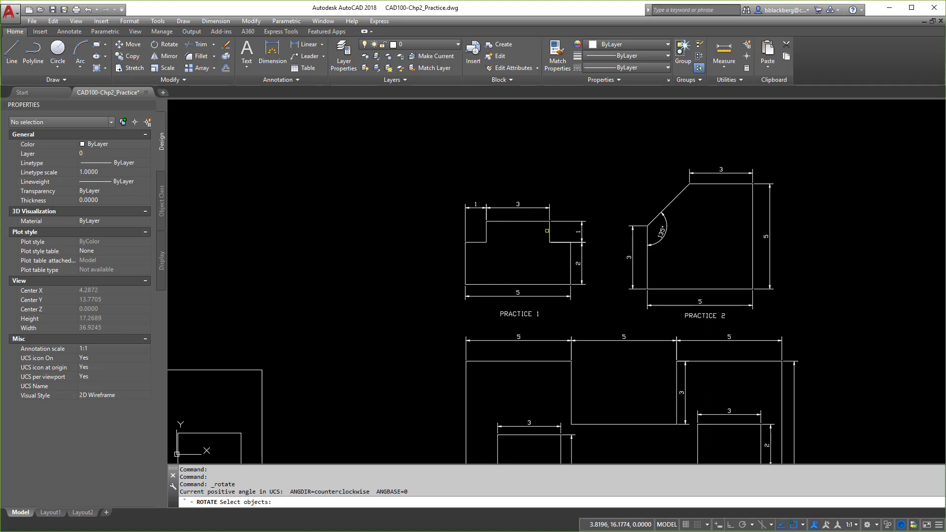
pyautogui.scroll(-2, 499, 264)
pyautogui.moveTo(383, 283); pyautogui.dragTo(426, 218, button='middle')
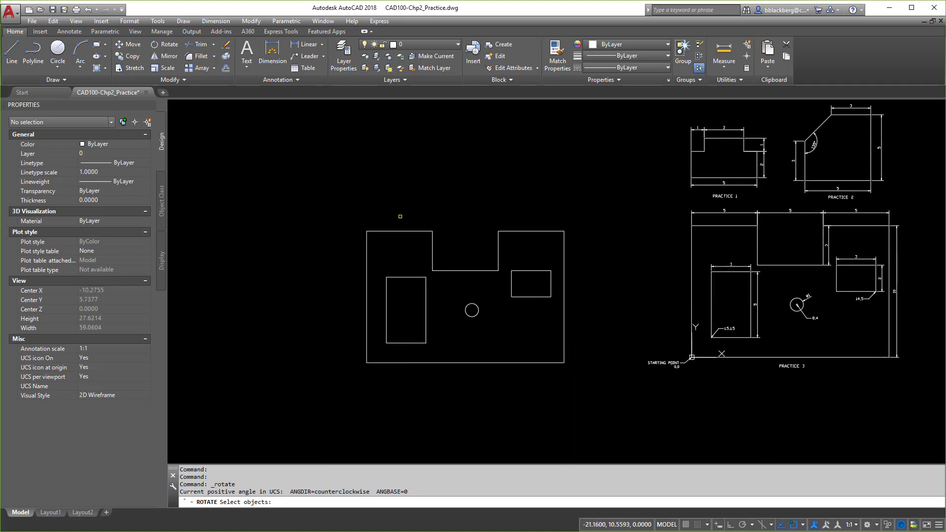
pyautogui.click(330, 198)
pyautogui.click(587, 397)
pyautogui.click(583, 196)
pyautogui.click(333, 394)
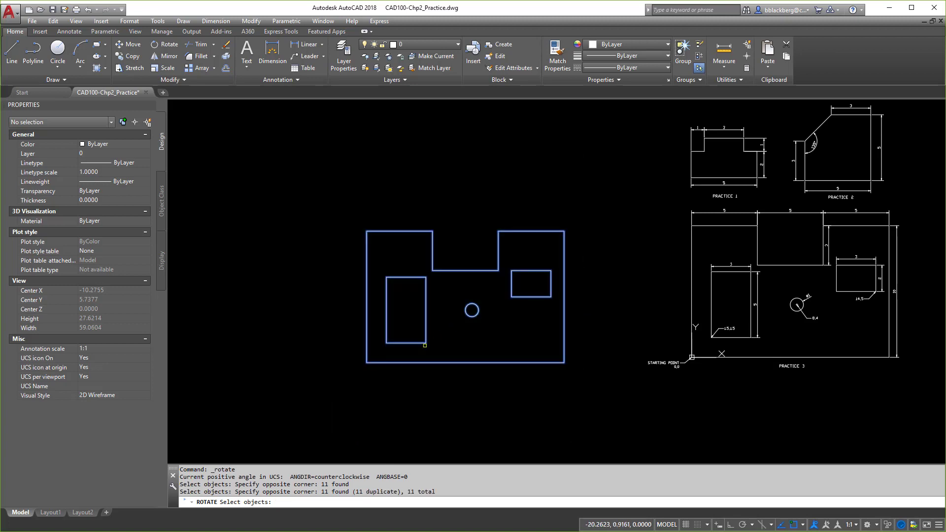
pyautogui.press('Return')
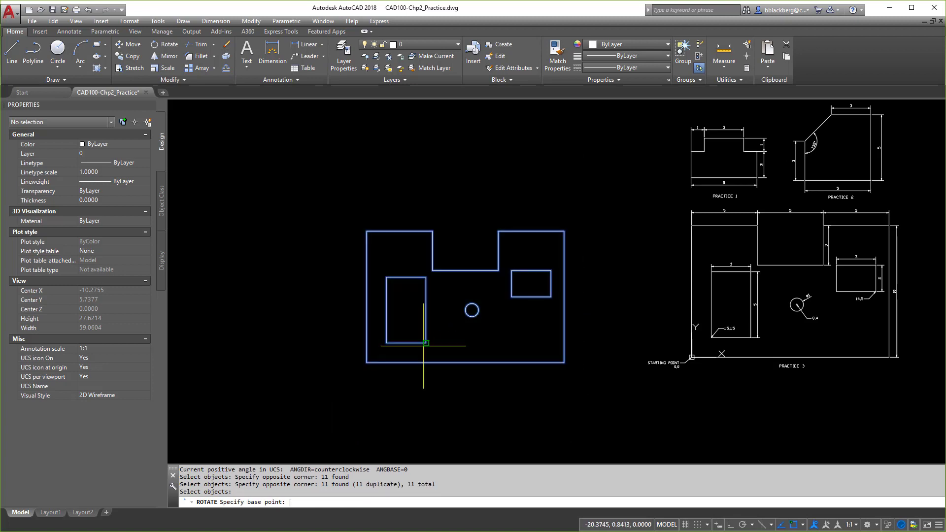
pyautogui.click(367, 363)
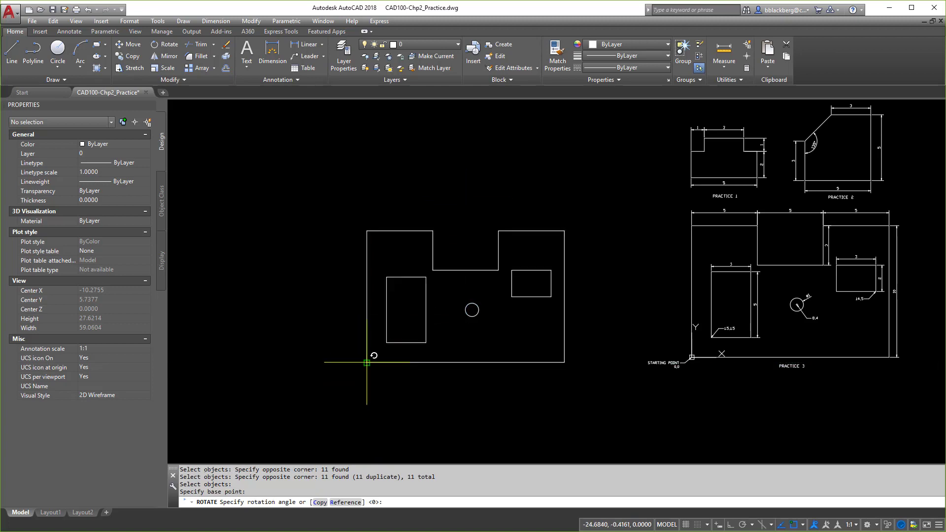
pyautogui.moveTo(317, 358)
pyautogui.mouseDown(button='middle')
pyautogui.moveTo(317, 323)
pyautogui.moveTo(408, 276)
pyautogui.moveTo(413, 321)
pyautogui.mouseUp(button='middle')
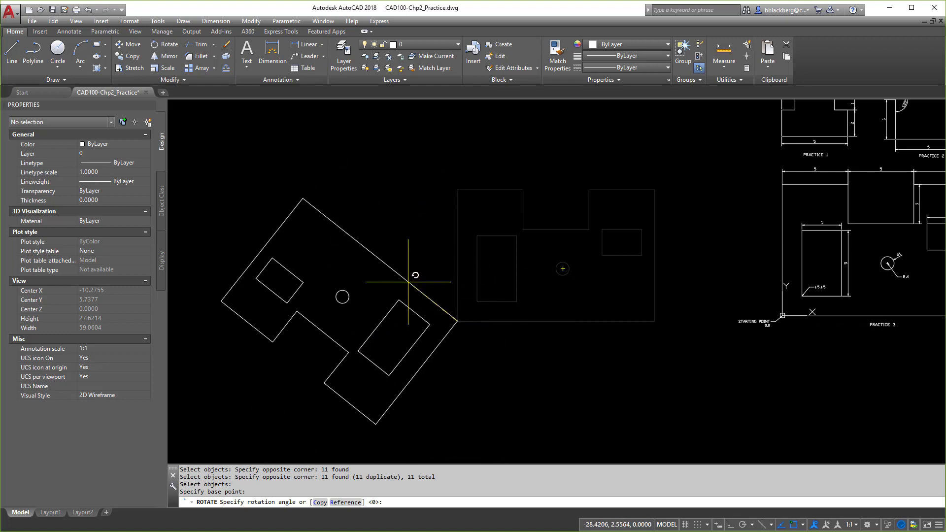
pyautogui.press('Escape')
# Try to rotate the whole undimensioned copy about the center of its circle
pyautogui.press('Return')
pyautogui.click(417, 172)
pyautogui.click(718, 383)
pyautogui.press('Return')
pyautogui.click(571, 271)
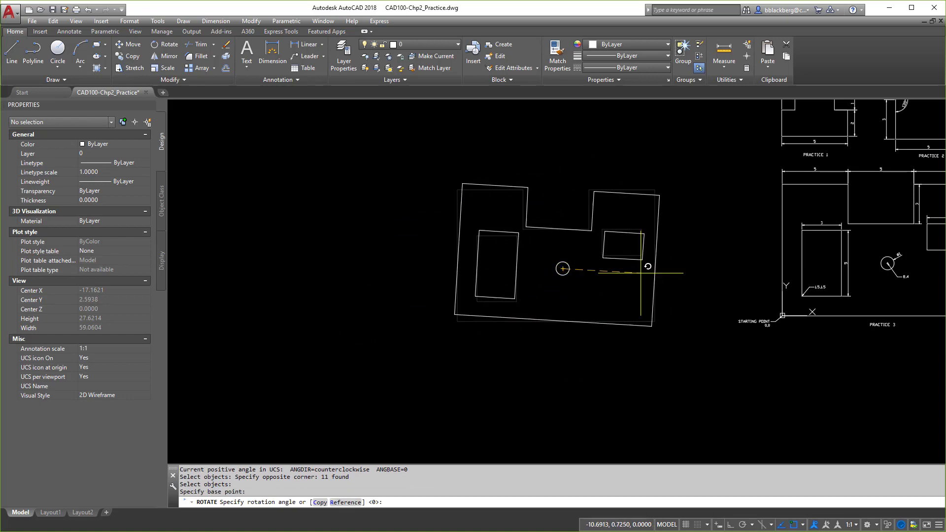
pyautogui.press('Escape')
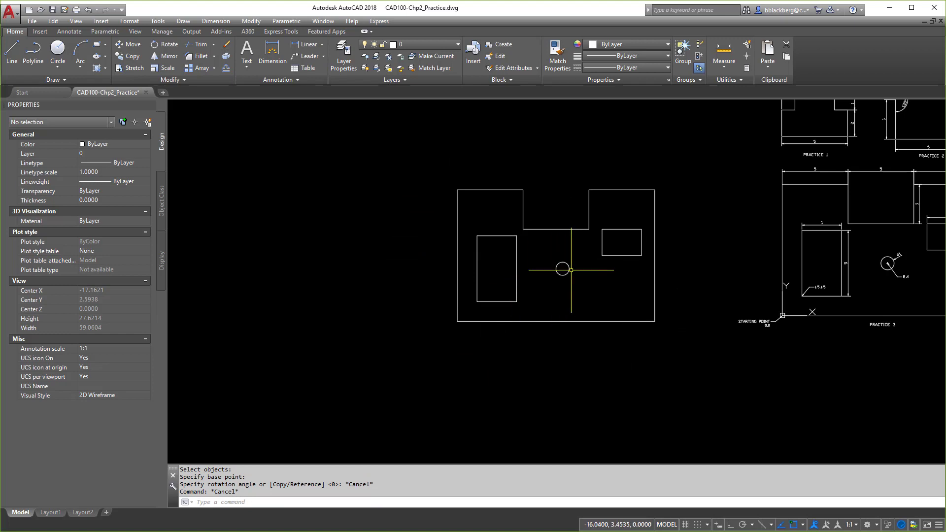
pyautogui.press('Escape')
pyautogui.press('Escape')
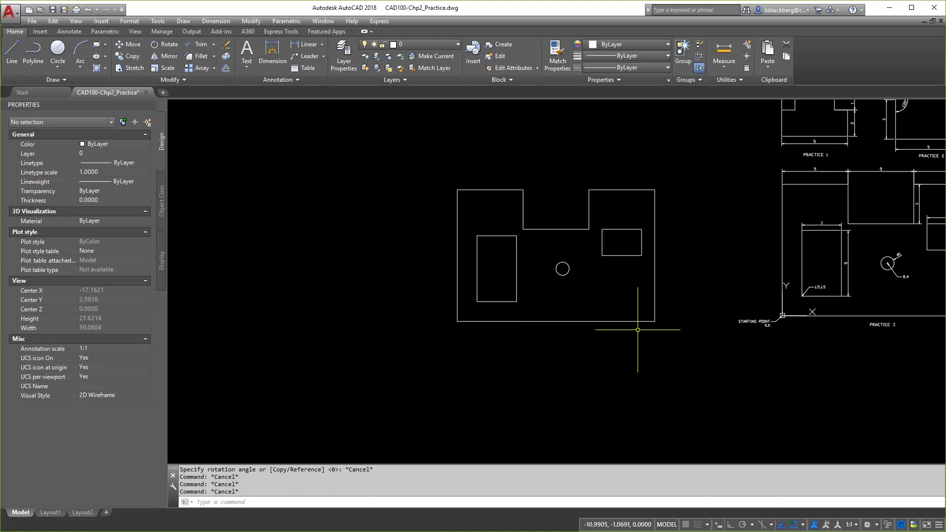
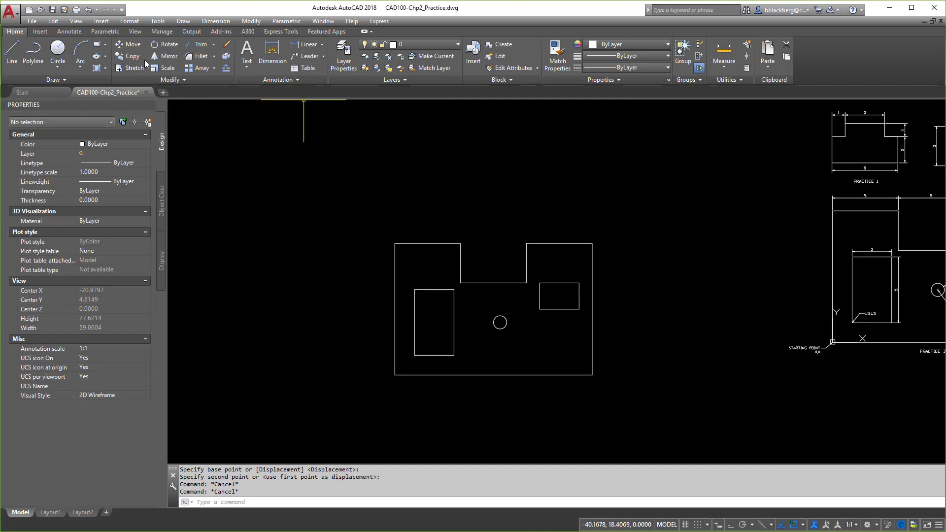
# Scale the whole undimensioned copy, including its rectangles and circle, by a factor of 12 about the outline's lower-right corner
pyautogui.click(168, 68)
pyautogui.click(355, 212)
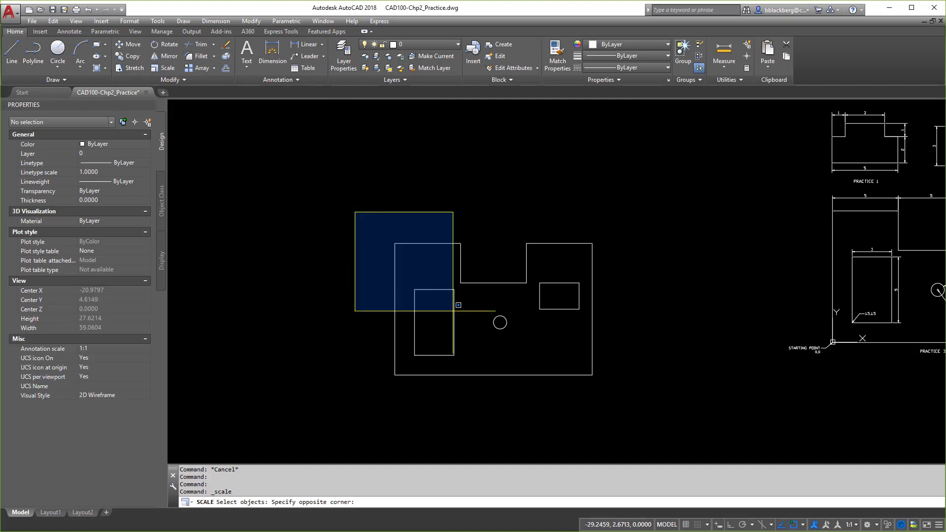
pyautogui.click(690, 460)
pyautogui.click(644, 194)
pyautogui.click(569, 370)
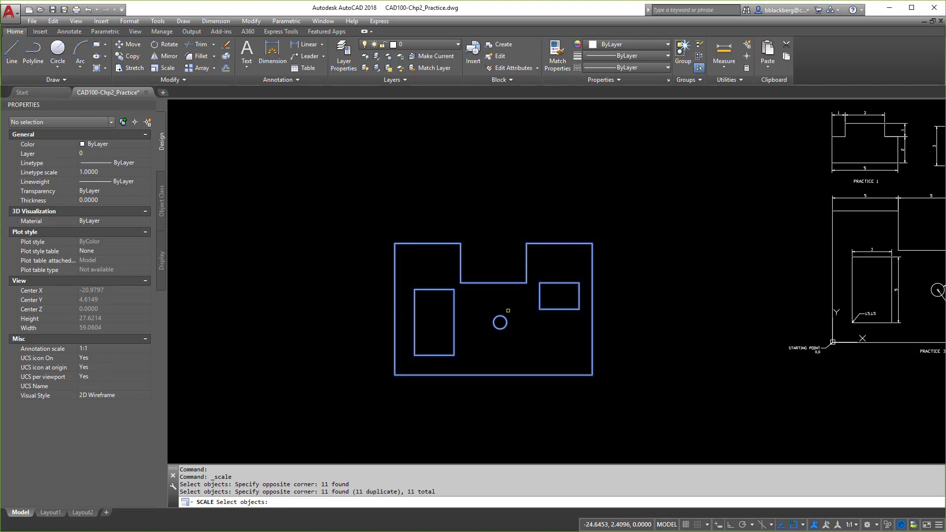
pyautogui.press('Return')
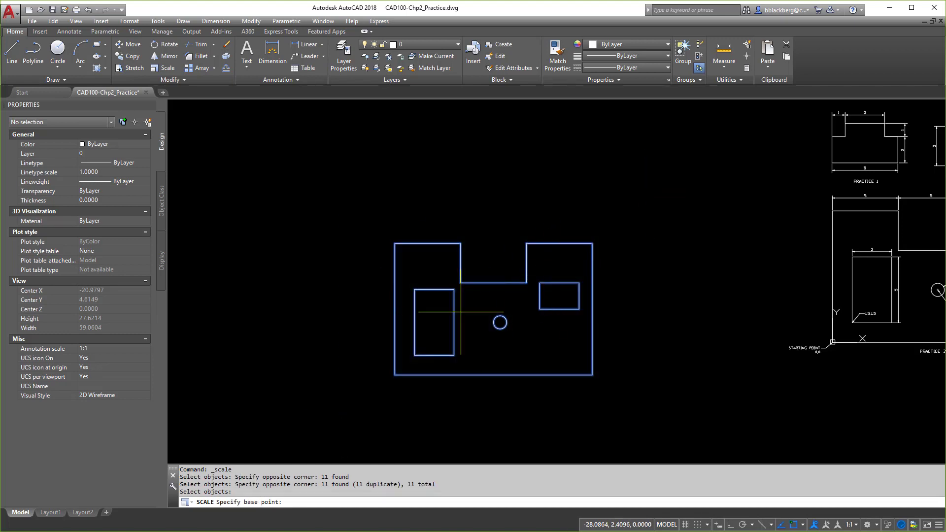
pyautogui.click(592, 374)
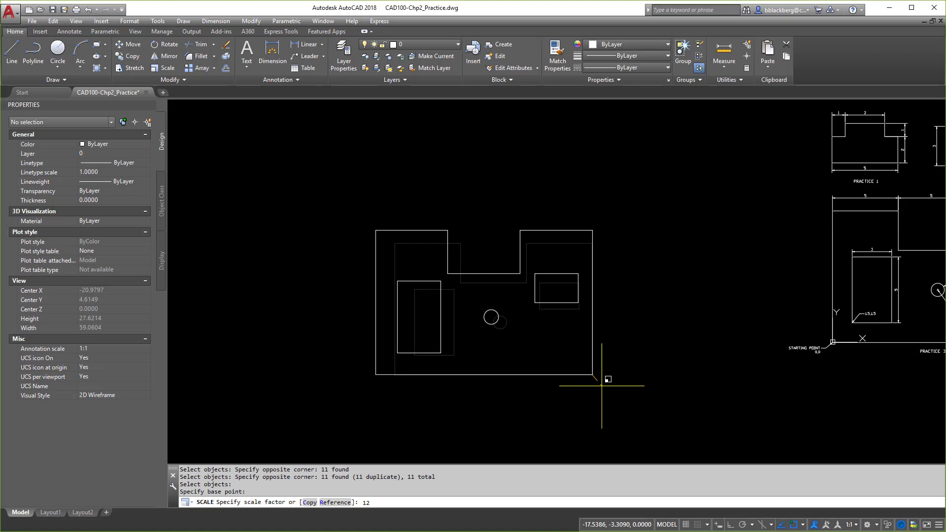
pyautogui.press('Return')
pyautogui.scroll(-5, 538, 282)
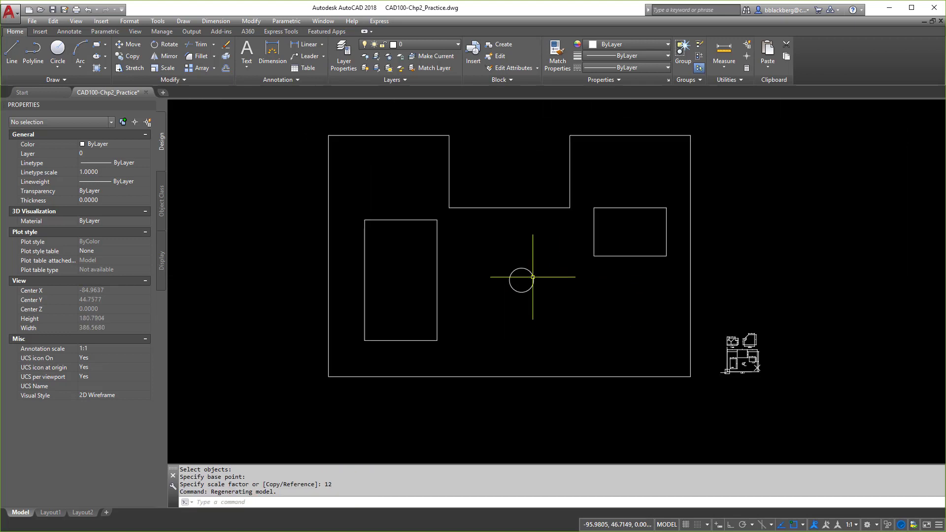
pyautogui.moveTo(457, 204); pyautogui.dragTo(507, 269, button='middle')
pyautogui.press('Escape')
pyautogui.press('Escape')
pyautogui.press('Escape')
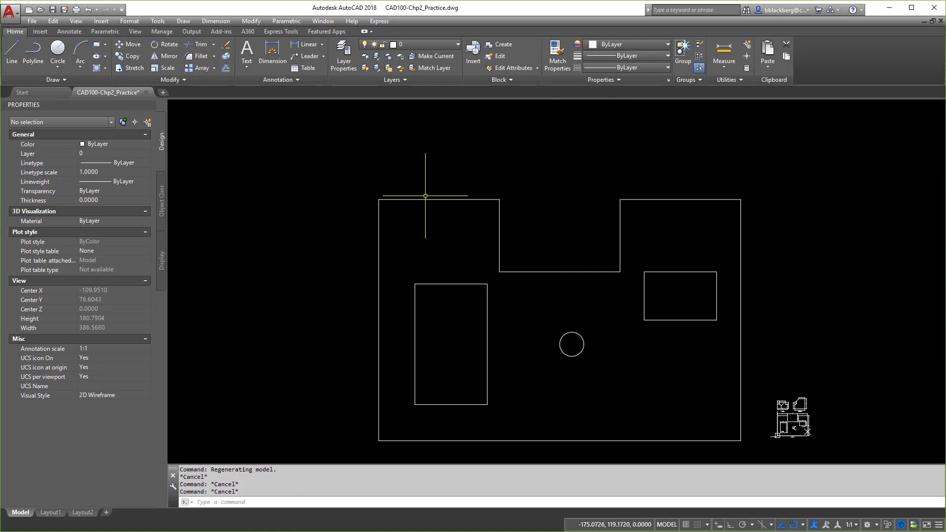
# Set the drawing's length units to Architectural
pyautogui.press('Return')
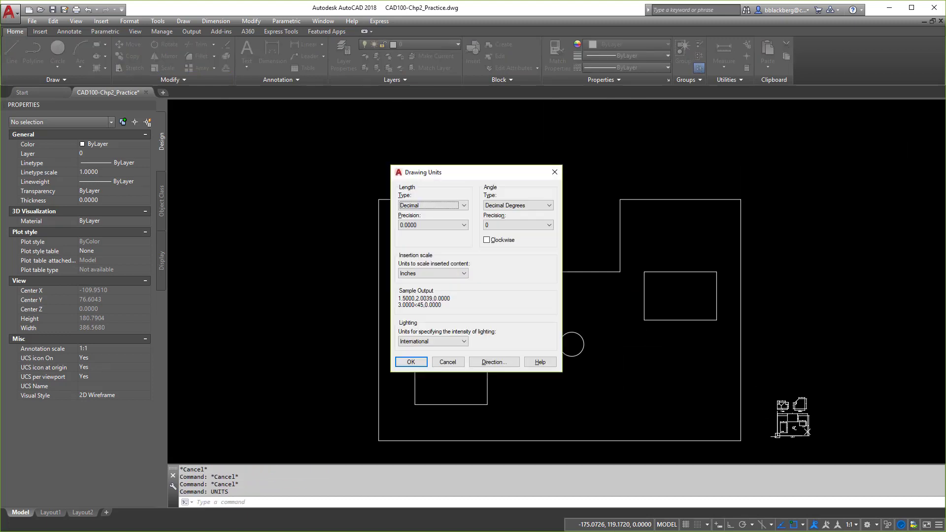
pyautogui.click(453, 205)
pyautogui.click(401, 215)
pyautogui.click(411, 361)
# Measure the upper-left horizontal edge of the enlarged outline in architectural units
pyautogui.click(728, 54)
pyautogui.click(379, 199)
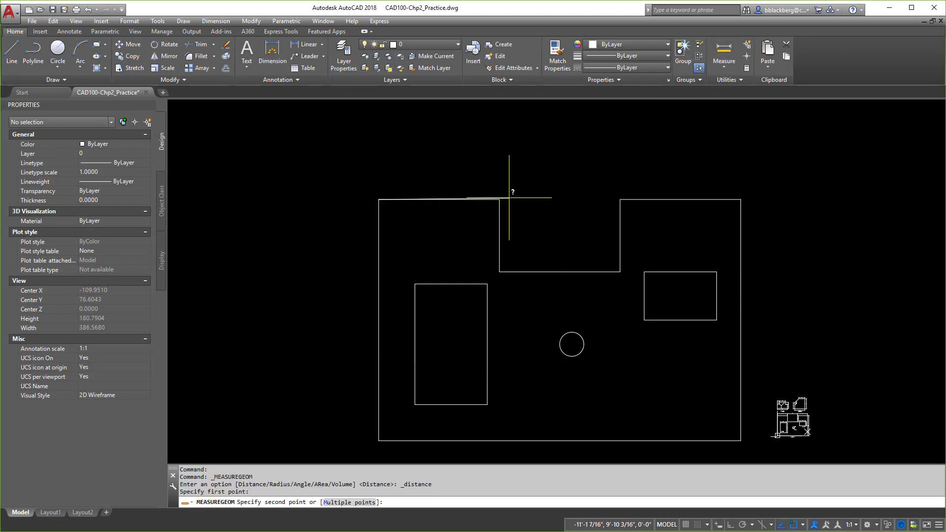
pyautogui.click(506, 198)
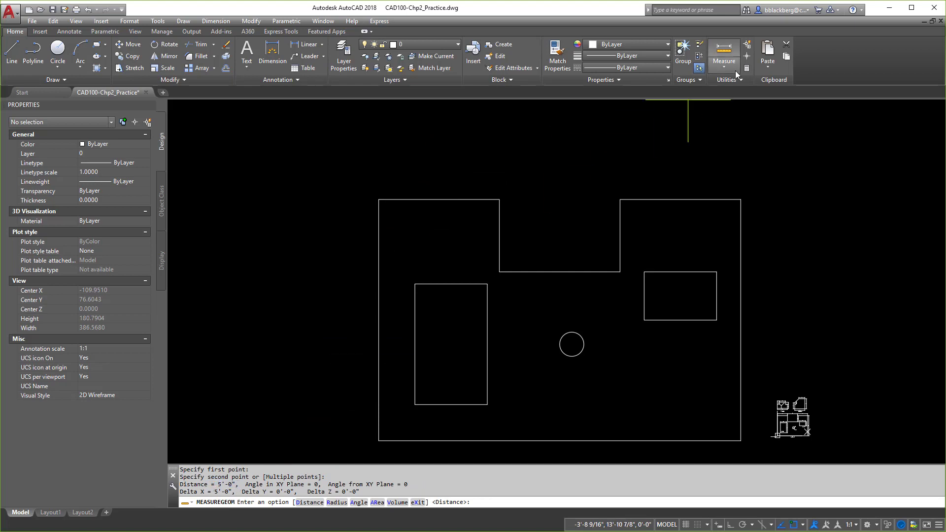
pyautogui.click(728, 54)
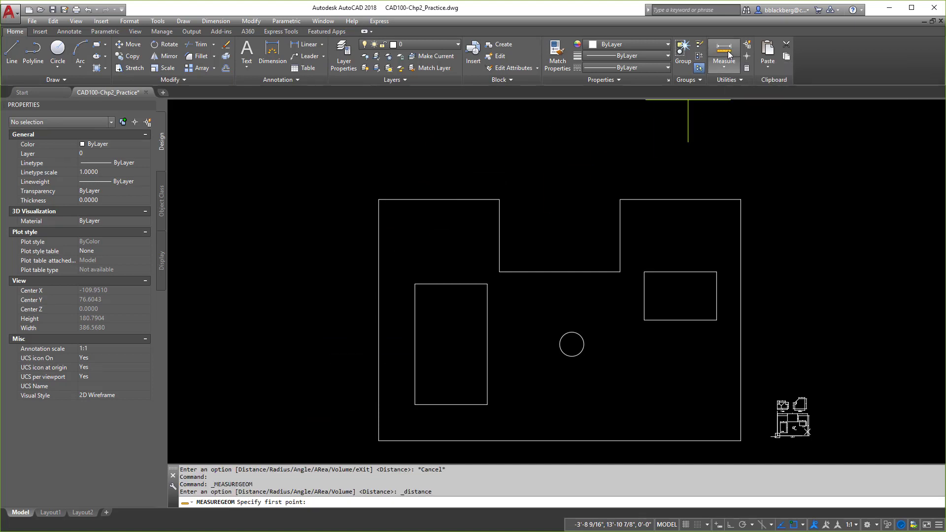
pyautogui.click(380, 199)
pyautogui.click(498, 200)
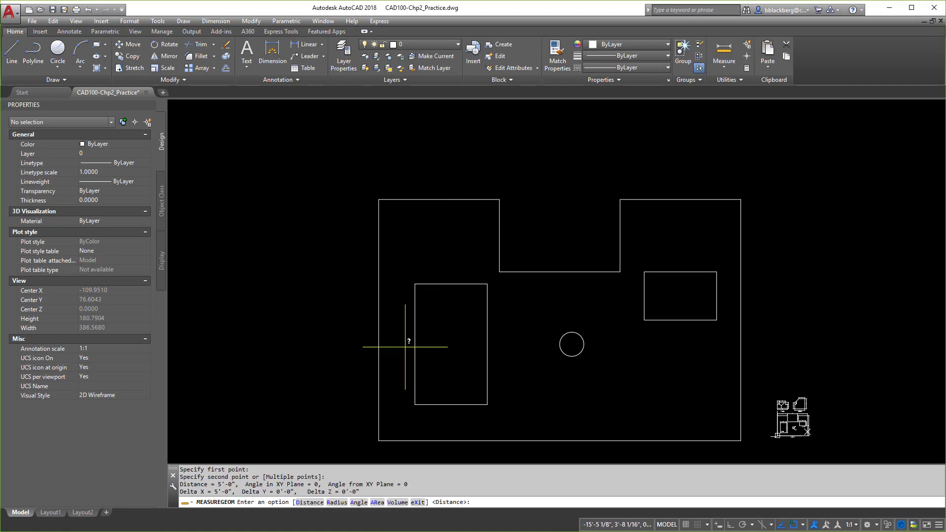
pyautogui.press('Escape')
pyautogui.press('Escape')
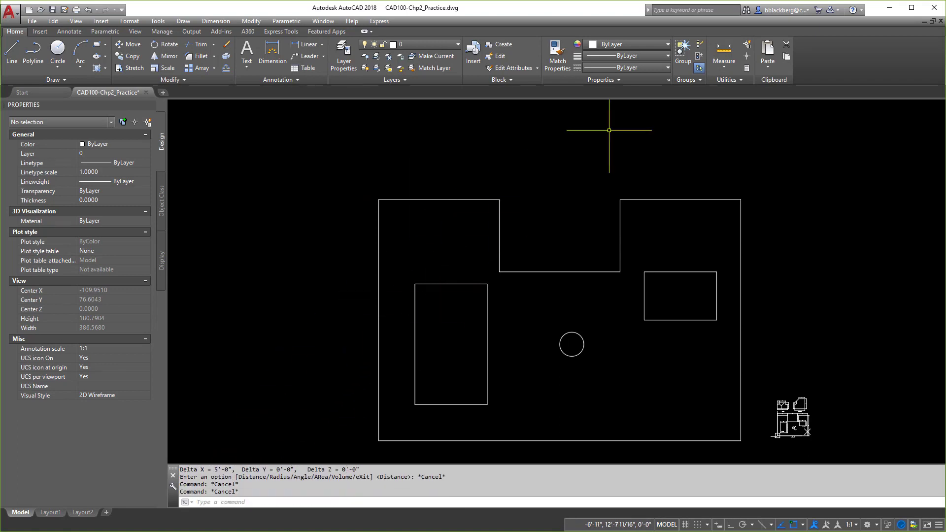
# Change the drawing's length units back to Decimal
pyautogui.write('unit')
pyautogui.press('Return')
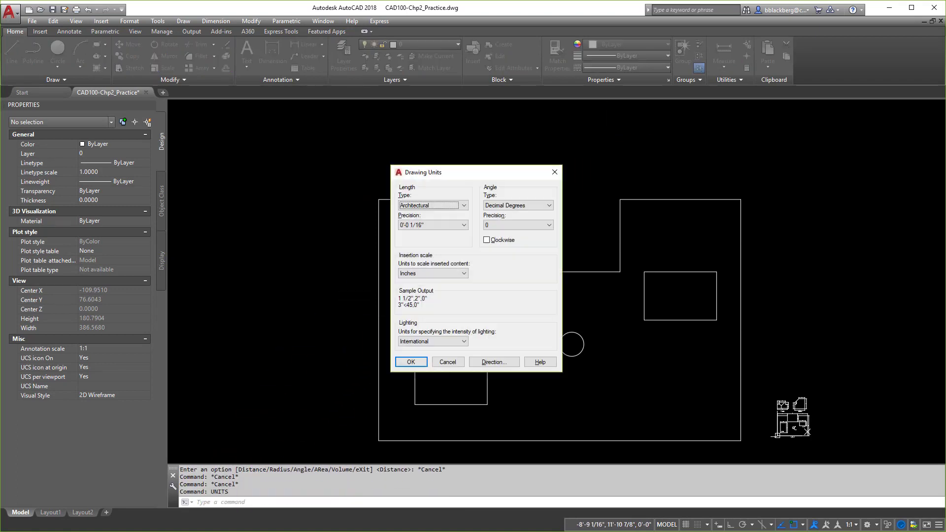
pyautogui.click(438, 208)
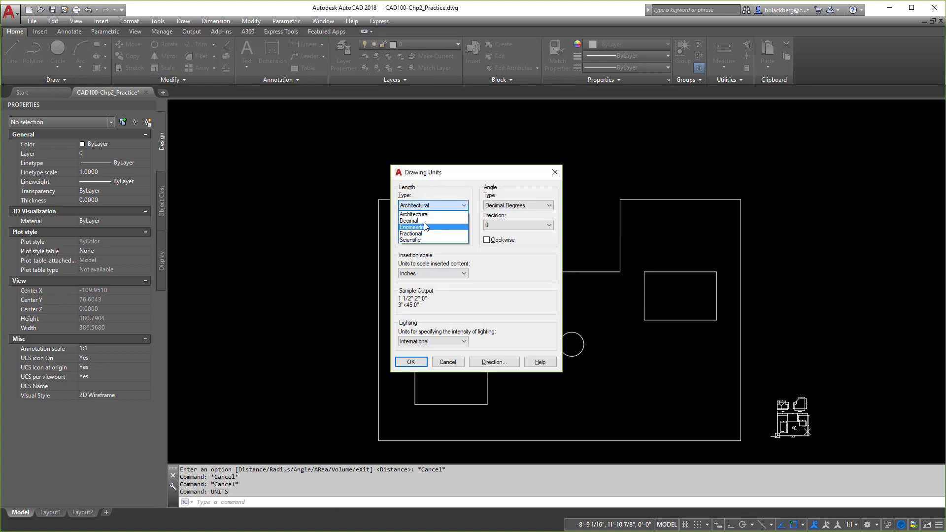
pyautogui.click(423, 221)
pyautogui.click(426, 362)
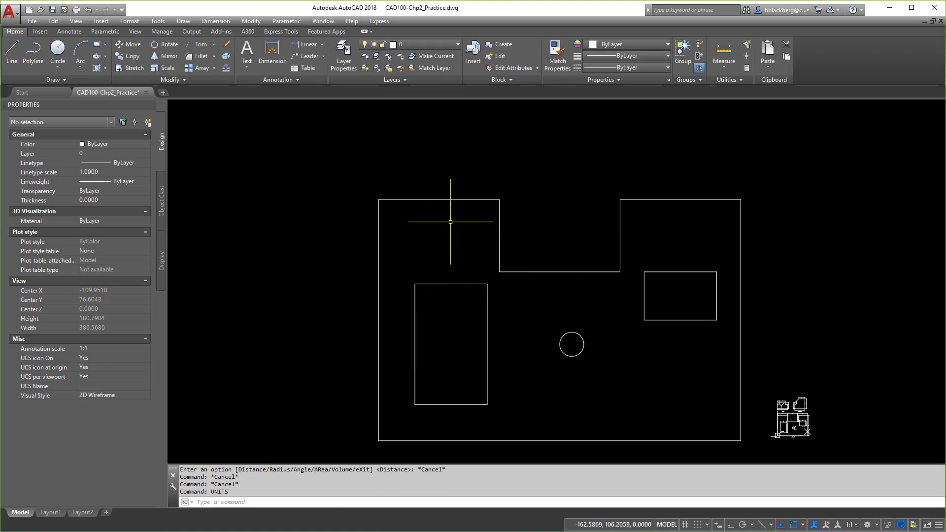
# Measure the enlarged outline's upper-left horizontal edge in decimal units with the Distance command
pyautogui.write('di')
pyautogui.press('Return')
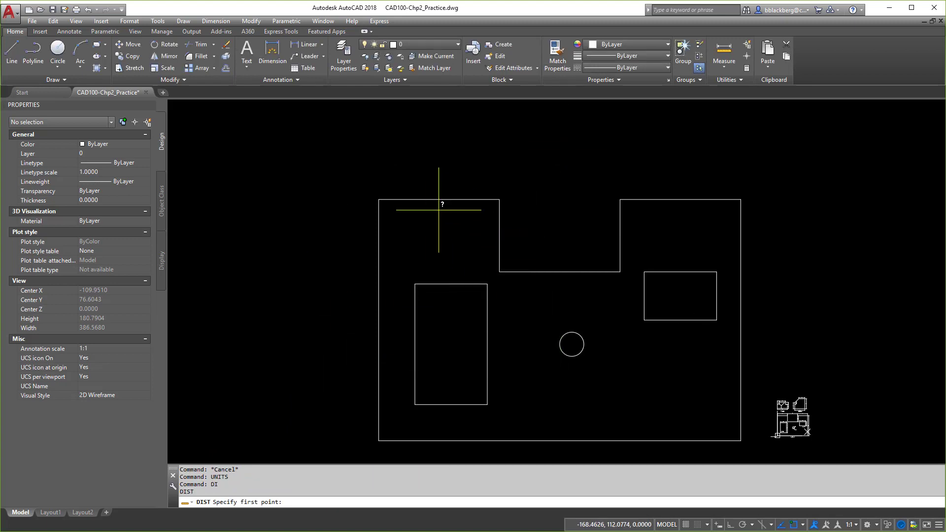
pyautogui.click(378, 200)
pyautogui.click(499, 200)
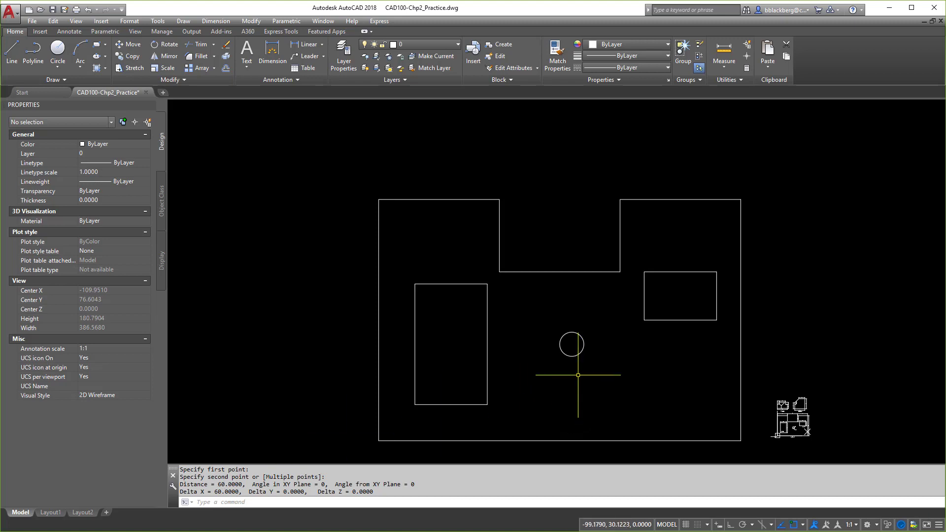
pyautogui.write('le')
pyautogui.press('Return')
pyautogui.press('Escape')
pyautogui.press('Escape')
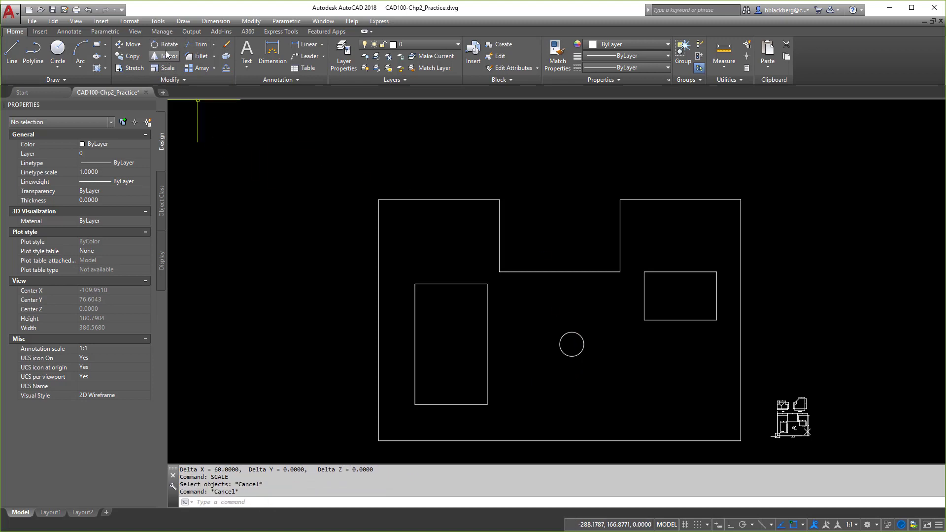
# Scale the whole enlarged copy, with its rectangles and circle, by a factor of 1/12 about the outline's lower-right corner
pyautogui.click(169, 69)
pyautogui.click(353, 161)
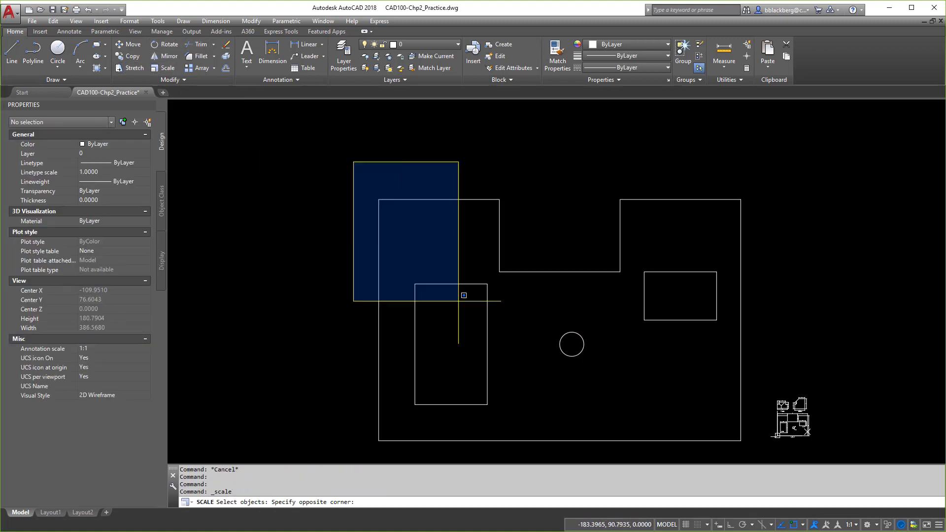
pyautogui.click(748, 446)
pyautogui.press('Return')
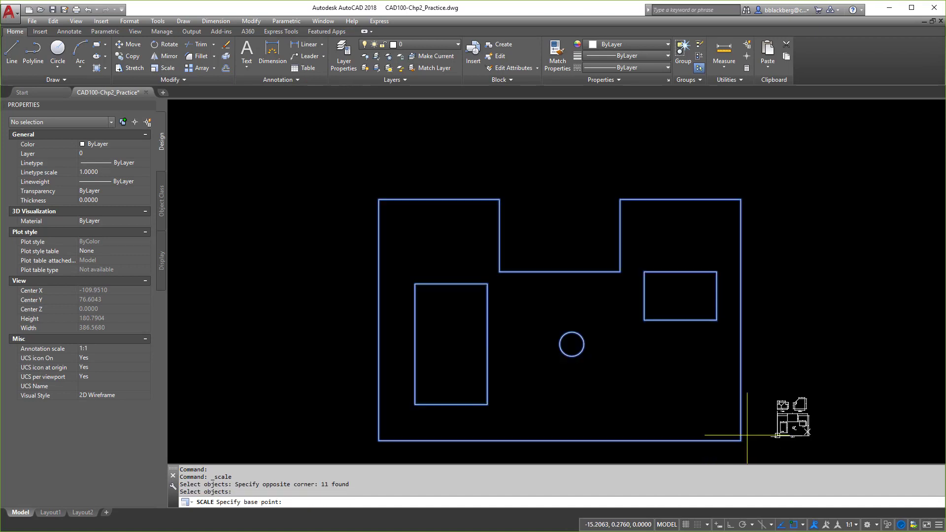
pyautogui.click(741, 441)
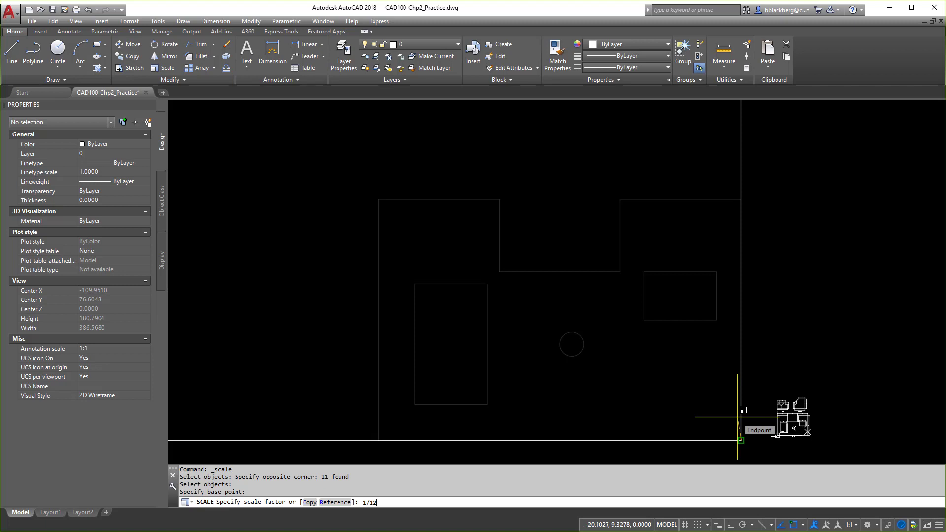
pyautogui.press('Return')
pyautogui.scroll(6, 738, 417)
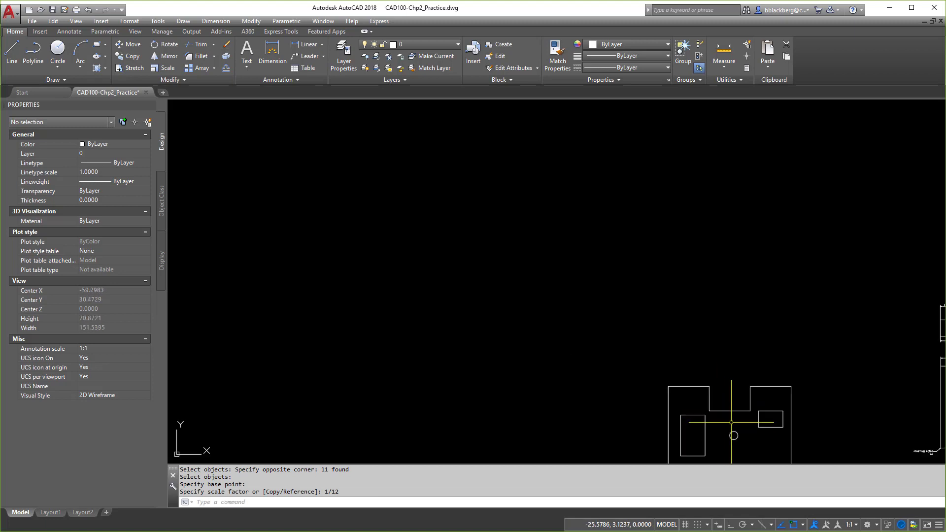
pyautogui.press('Escape')
pyautogui.press('Escape')
pyautogui.write('di')
pyautogui.press('Escape')
pyautogui.press('Escape')
# Measure the upper-left horizontal edge of the reduced outline
pyautogui.click(724, 62)
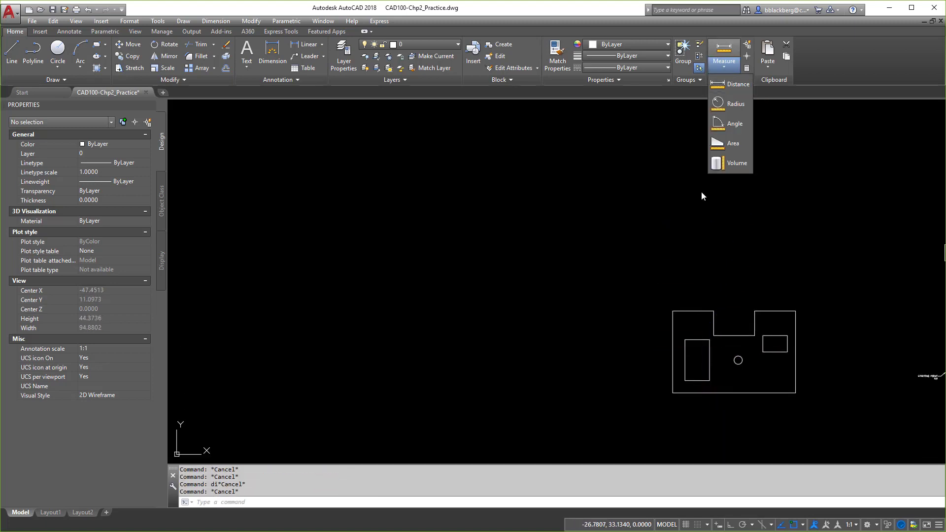
pyautogui.click(741, 89)
pyautogui.click(694, 311)
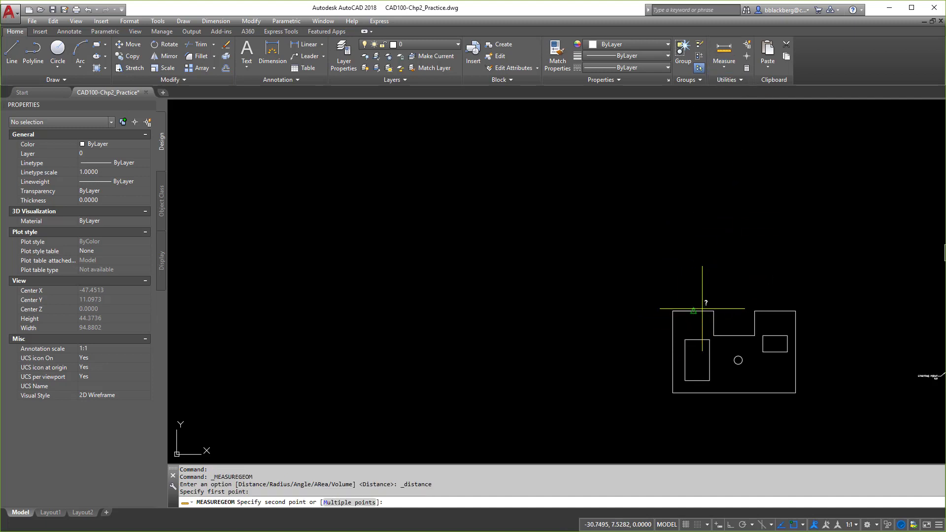
pyautogui.click(694, 311)
pyautogui.moveTo(843, 358); pyautogui.dragTo(693, 299, button='middle')
pyautogui.write('m')
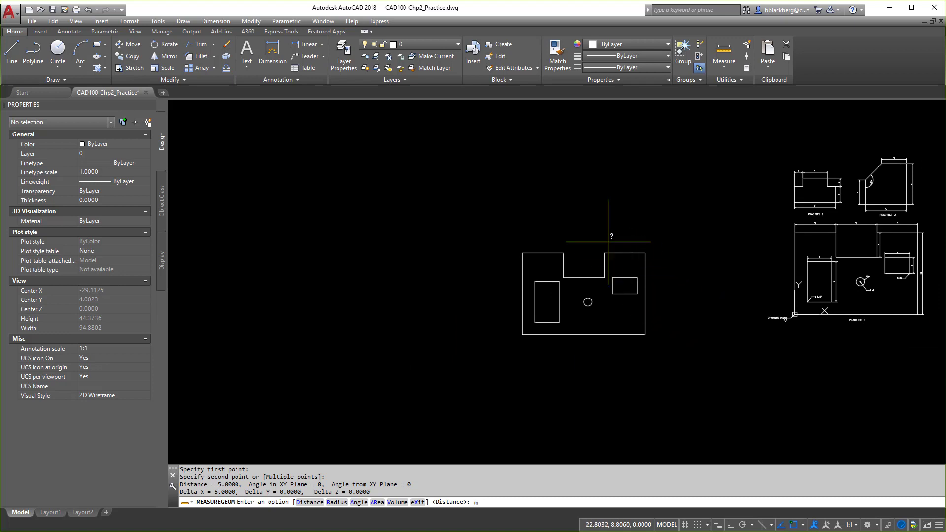
pyautogui.press('Return')
pyautogui.press('Escape')
pyautogui.press('Escape')
pyautogui.press('Escape')
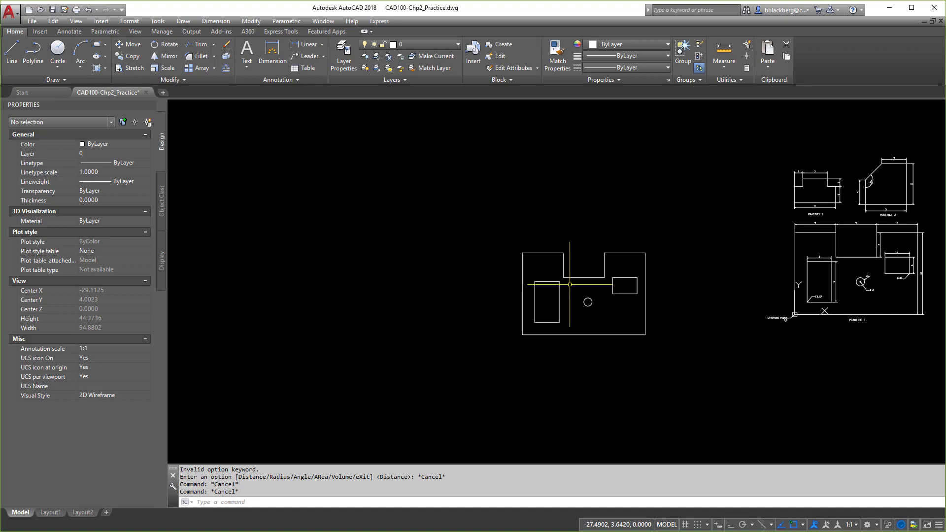
pyautogui.press('Escape')
pyautogui.press('Escape')
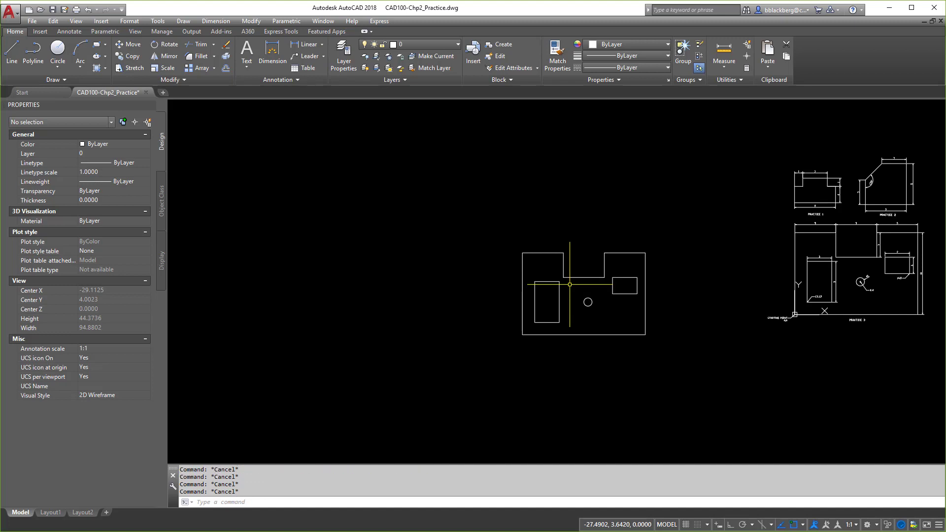
# Draw a vertical polyline from the midpoint of the notch's horizontal edge, perpendicular to the outline's bottom edge
pyautogui.scroll(4, 597, 305)
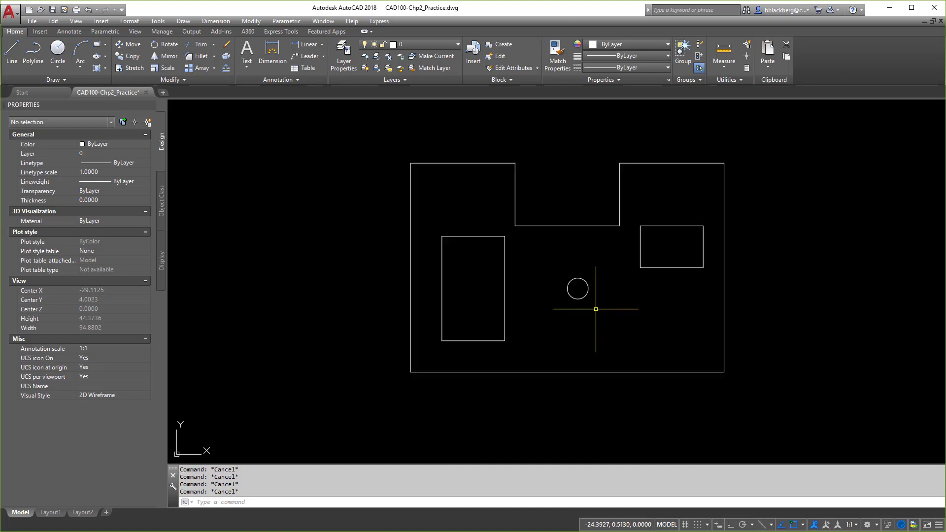
pyautogui.write('pl')
pyautogui.press('Return')
pyautogui.keyDown('shift'); pyautogui.rightClick(573, 244); pyautogui.keyUp('shift')
pyautogui.click(603, 309)
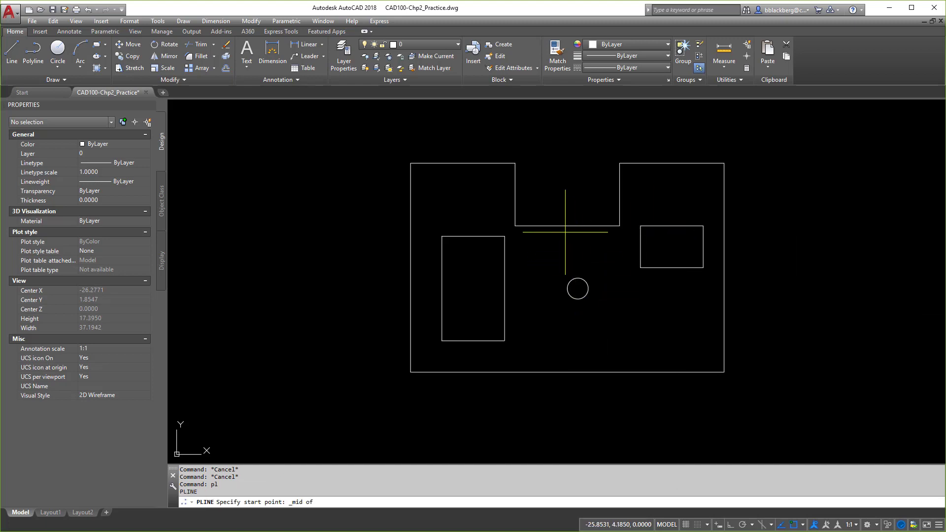
pyautogui.click(567, 226)
pyautogui.keyDown('shift'); pyautogui.rightClick(600, 314); pyautogui.keyUp('shift')
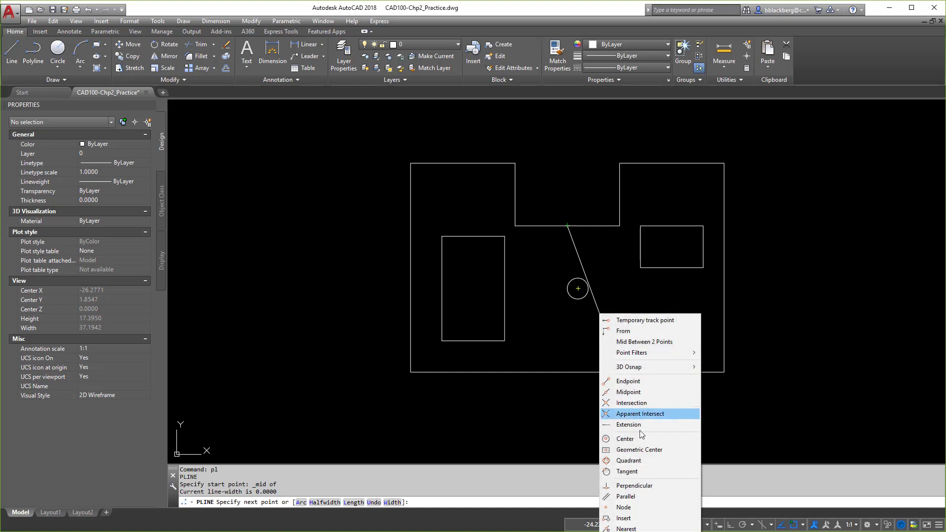
pyautogui.click(648, 487)
pyautogui.click(569, 373)
pyautogui.press('Escape')
pyautogui.press('Escape')
pyautogui.press('Escape')
pyautogui.press('Escape')
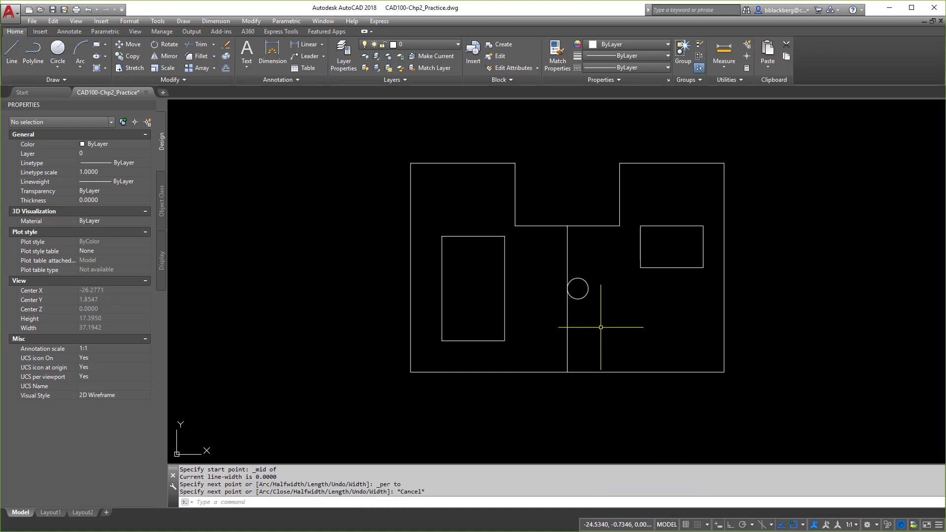
# Trim the outline's notch edge and bottom edge on the right side of the vertical polyline, using that polyline as cutting edge
pyautogui.write('tr')
pyautogui.press('Return')
pyautogui.click(569, 248)
pyautogui.press('Return')
pyautogui.click(756, 133)
pyautogui.click(566, 464)
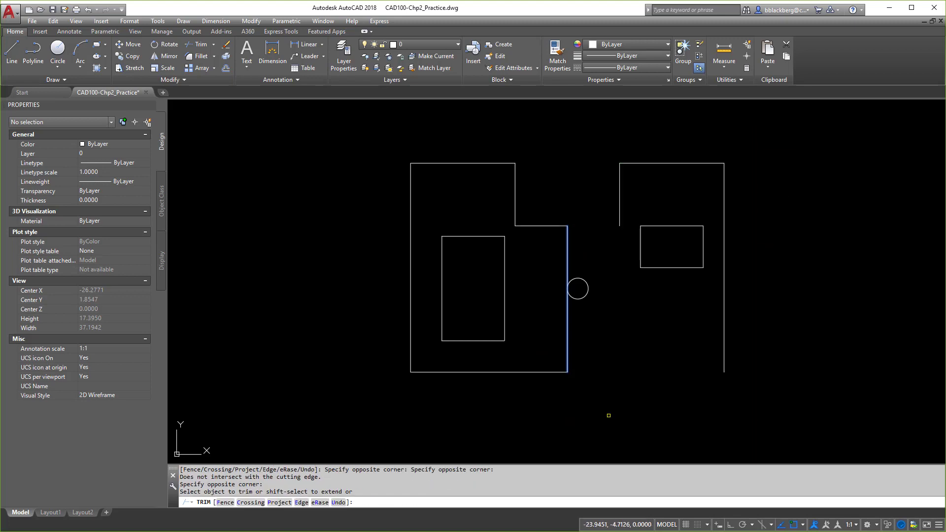
pyautogui.press('Escape')
pyautogui.press('Escape')
# Delete the leftover outline lines and small rectangle right of the vertical polyline, along with the circle
pyautogui.click(596, 135)
pyautogui.click(774, 384)
pyautogui.press('Delete')
pyautogui.click(576, 280)
pyautogui.press('Delete')
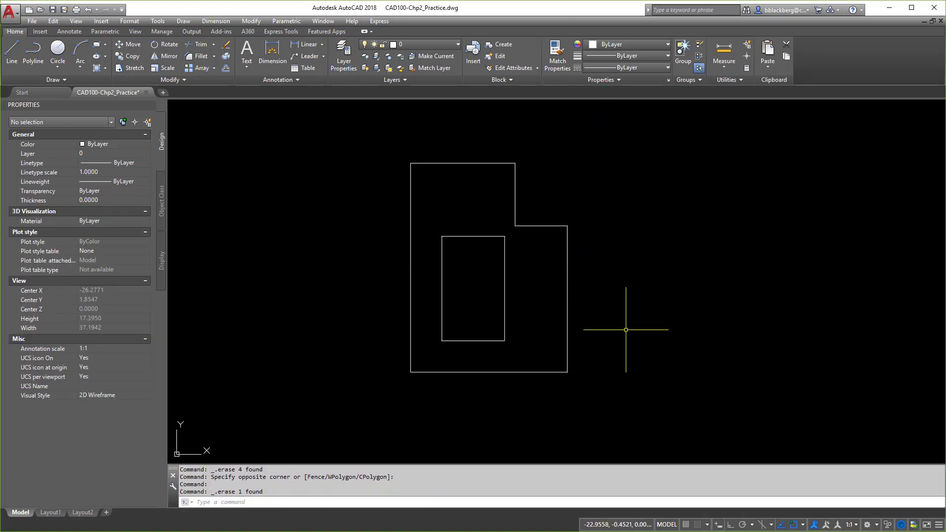
# Delete the vertical polyline that closes the remaining left half of the outline
pyautogui.click(579, 244)
pyautogui.click(553, 254)
pyautogui.press('Delete')
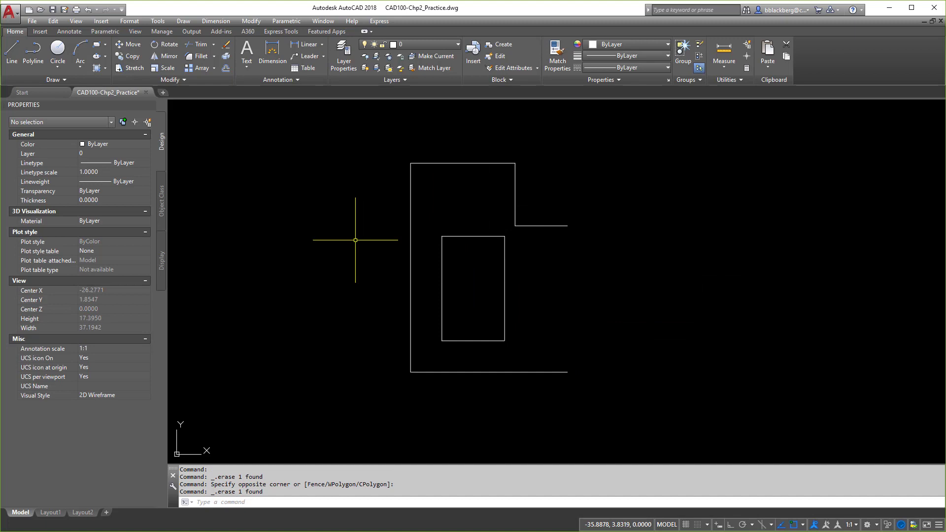
# Mirror the half outline and its rectangle about the line through the open ends of its notch and bottom edges, keeping the source objects
pyautogui.click(162, 56)
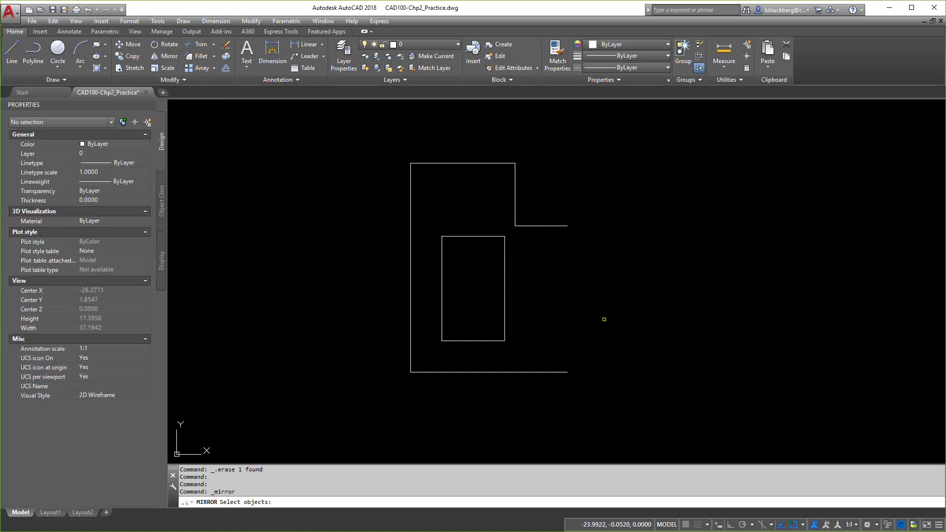
pyautogui.click(385, 138)
pyautogui.click(636, 404)
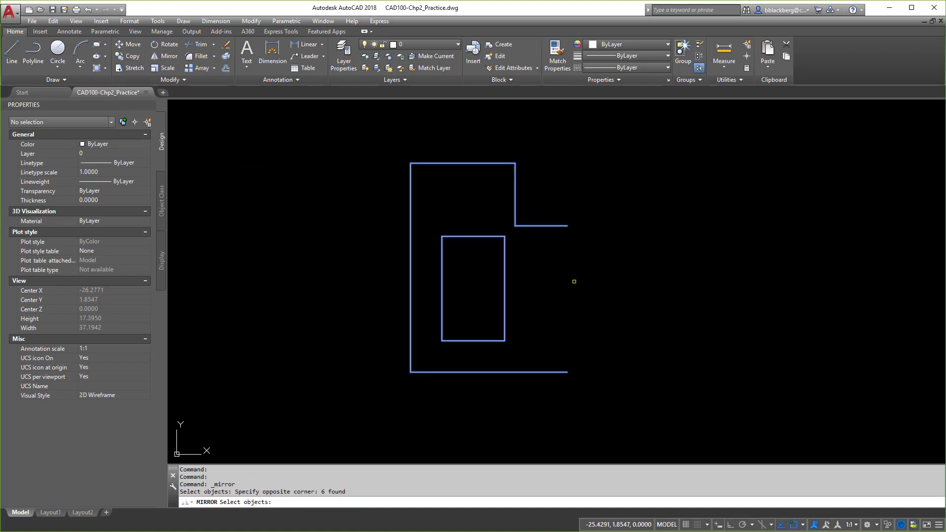
pyautogui.press('Return')
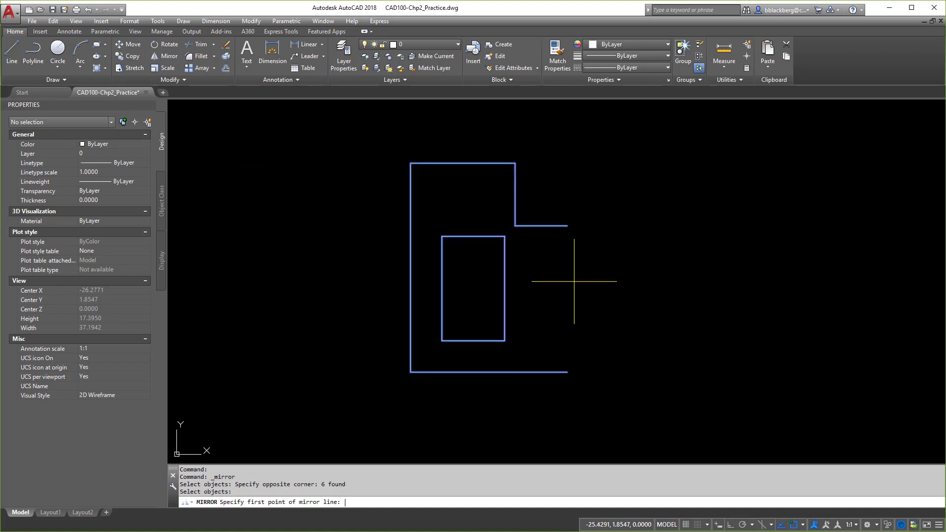
pyautogui.click(568, 226)
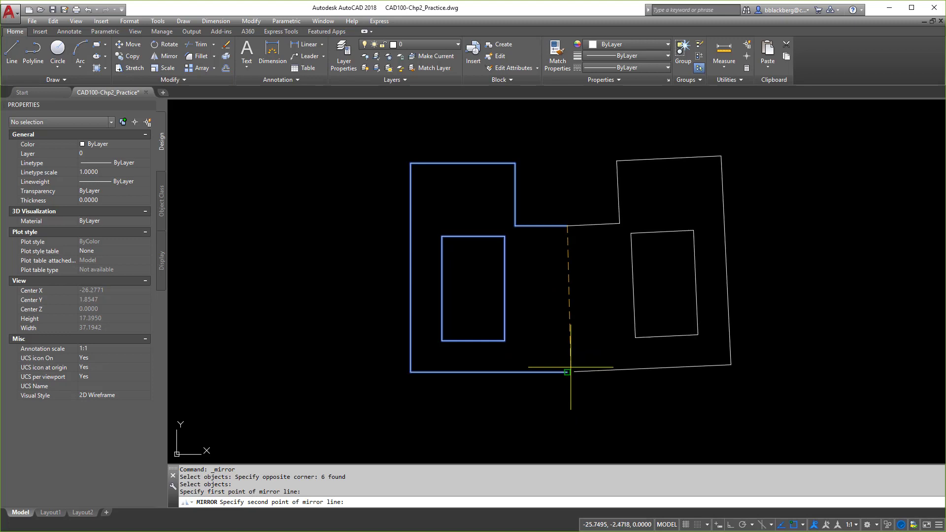
pyautogui.click(574, 373)
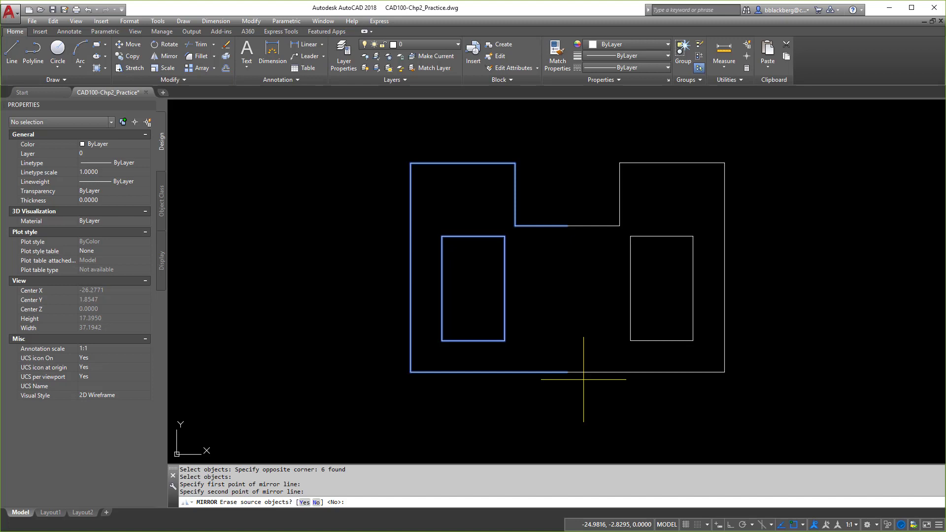
pyautogui.write('n')
pyautogui.press('Return')
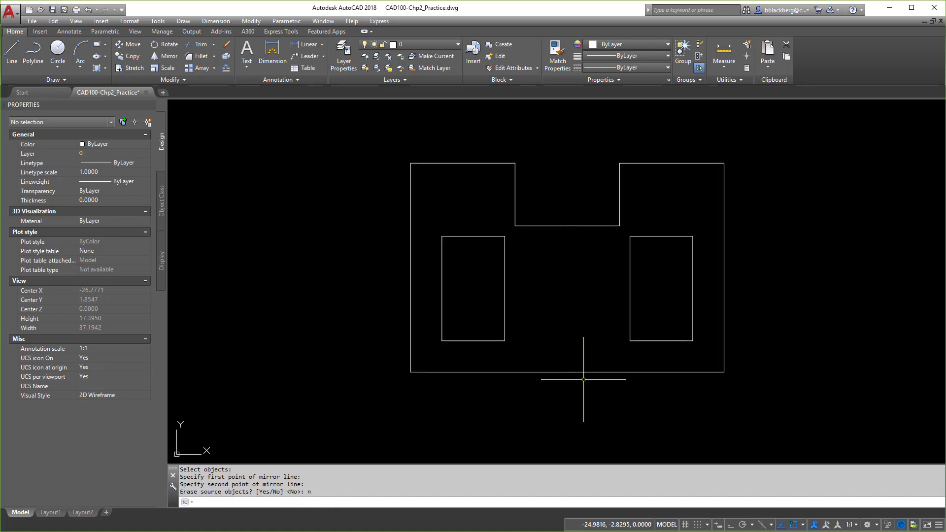
pyautogui.scroll(-2, 583, 310)
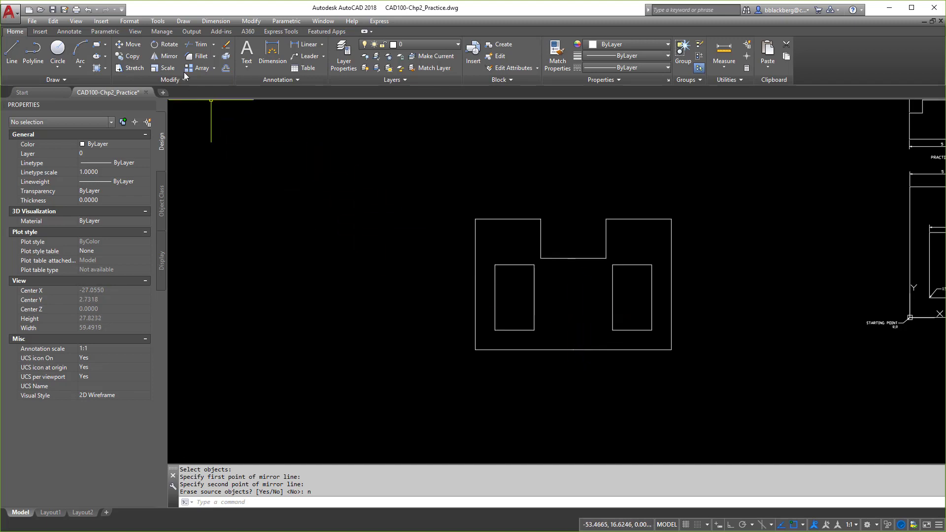
pyautogui.click(162, 56)
pyautogui.click(441, 184)
pyautogui.click(735, 380)
pyautogui.press('Return')
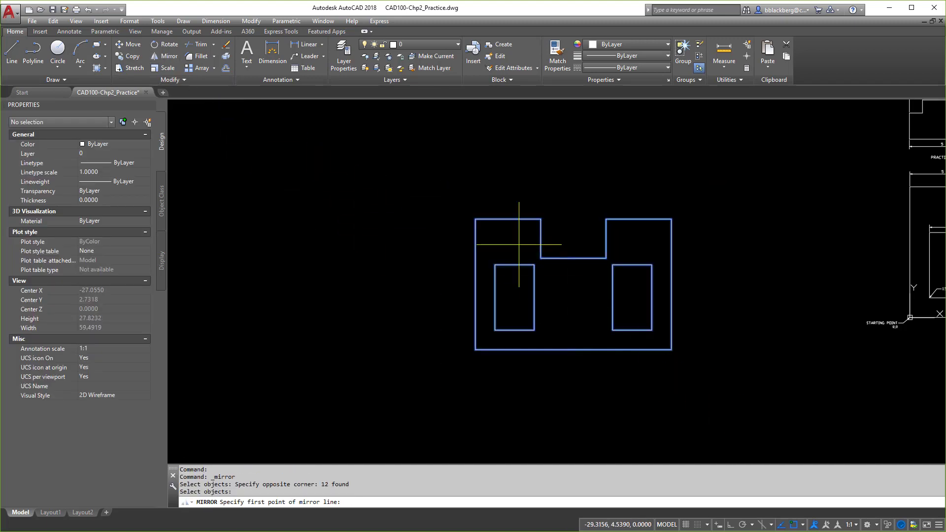
pyautogui.click(476, 219)
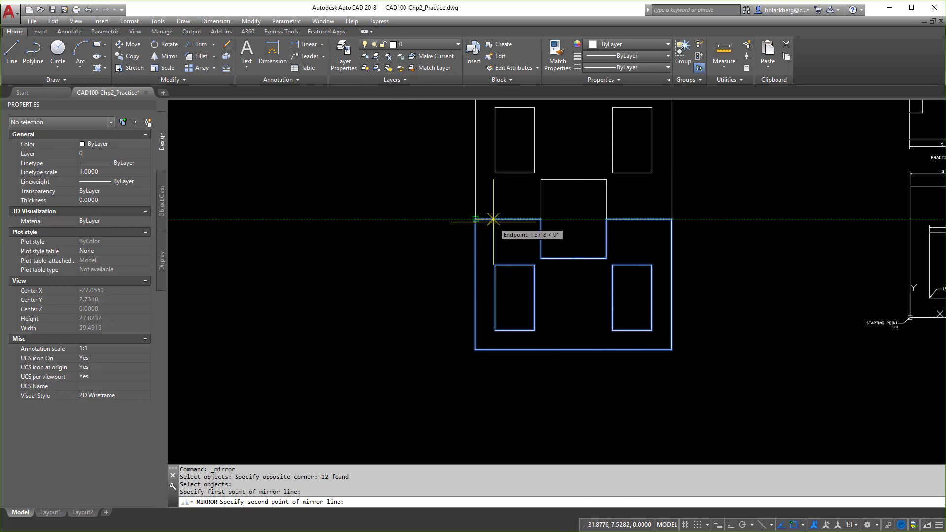
pyautogui.press('Escape')
pyautogui.press('Escape')
pyautogui.press('Escape')
pyautogui.press('Escape')
pyautogui.press('Escape')
# Move the mirrored outline's right edge a short distance away from the shape using its midpoint grip
pyautogui.moveTo(558, 258); pyautogui.dragTo(554, 289, button='middle')
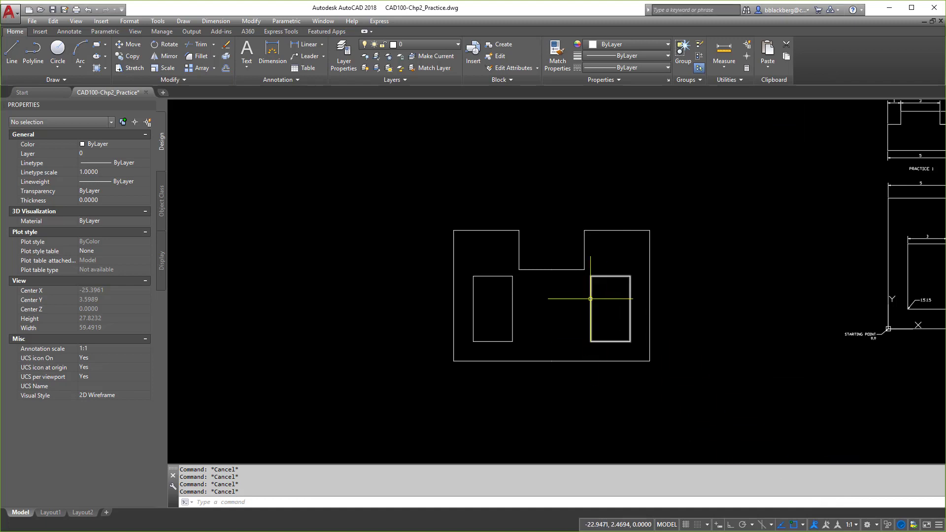
pyautogui.scroll(-2, 589, 288)
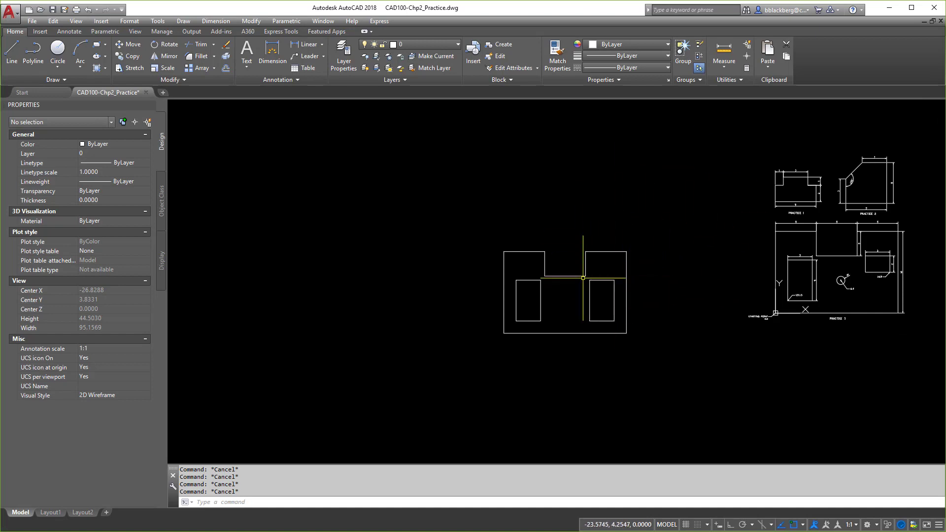
pyautogui.scroll(2, 611, 276)
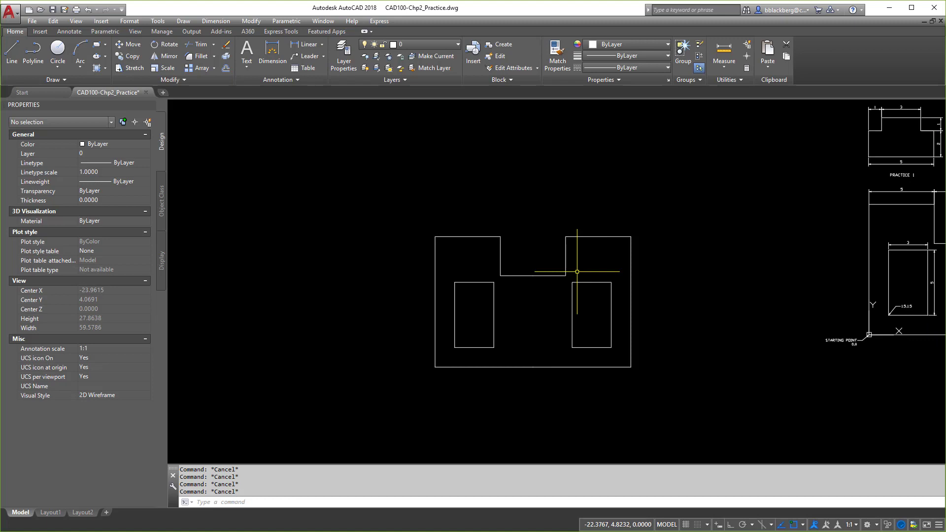
pyautogui.moveTo(657, 231); pyautogui.dragTo(570, 230, button='middle')
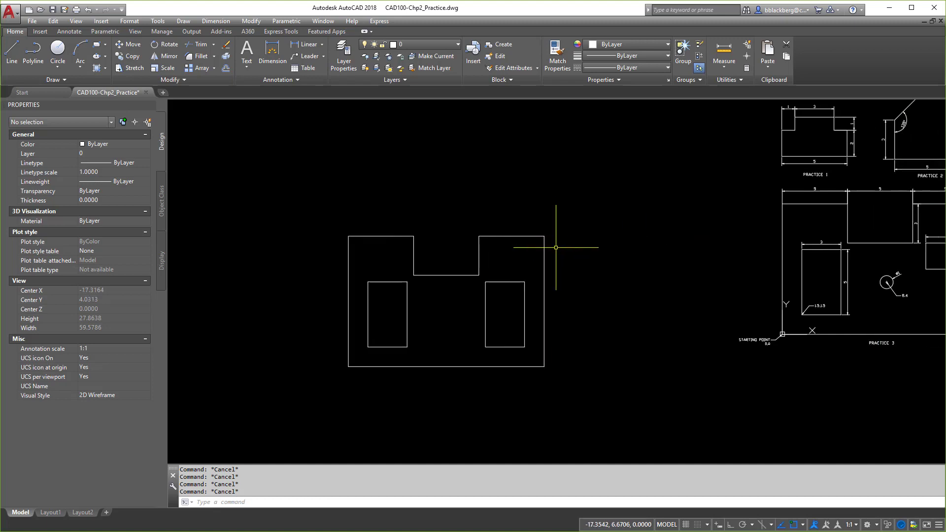
pyautogui.moveTo(650, 257)
pyautogui.mouseDown(button='middle')
pyautogui.moveTo(508, 270)
pyautogui.moveTo(670, 275)
pyautogui.mouseUp(button='middle')
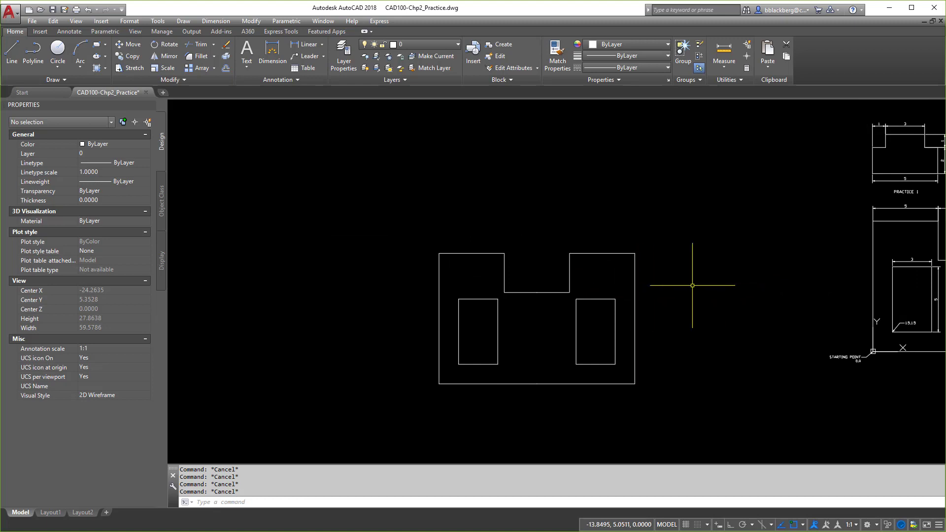
pyautogui.click(635, 282)
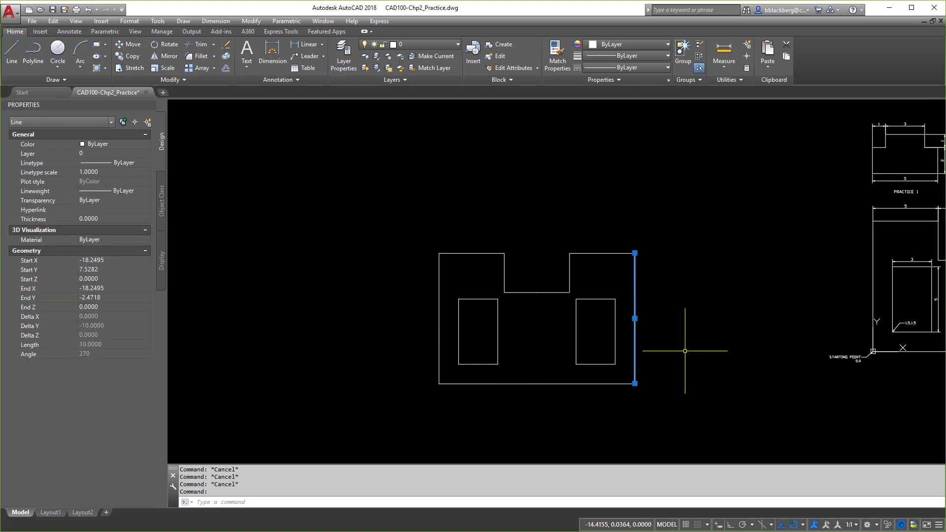
pyautogui.moveTo(696, 372); pyautogui.dragTo(661, 321, button='middle')
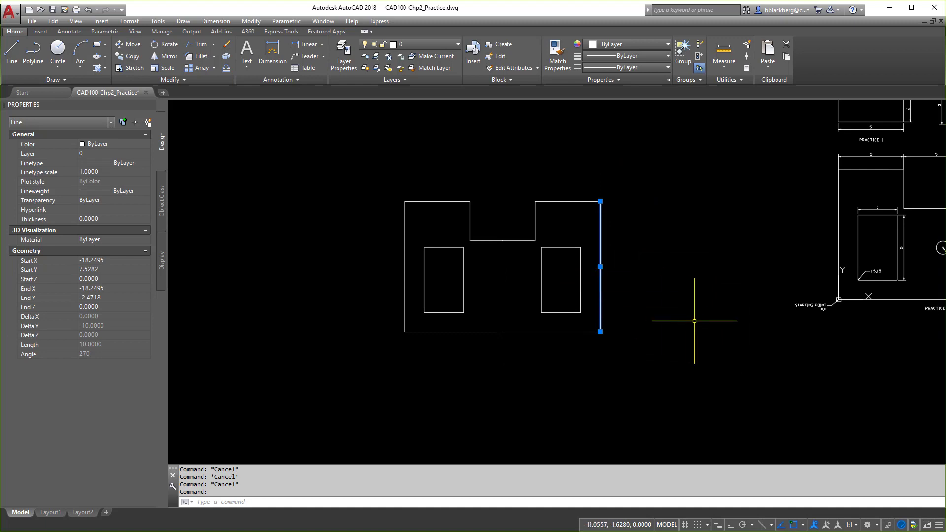
pyautogui.click(600, 266)
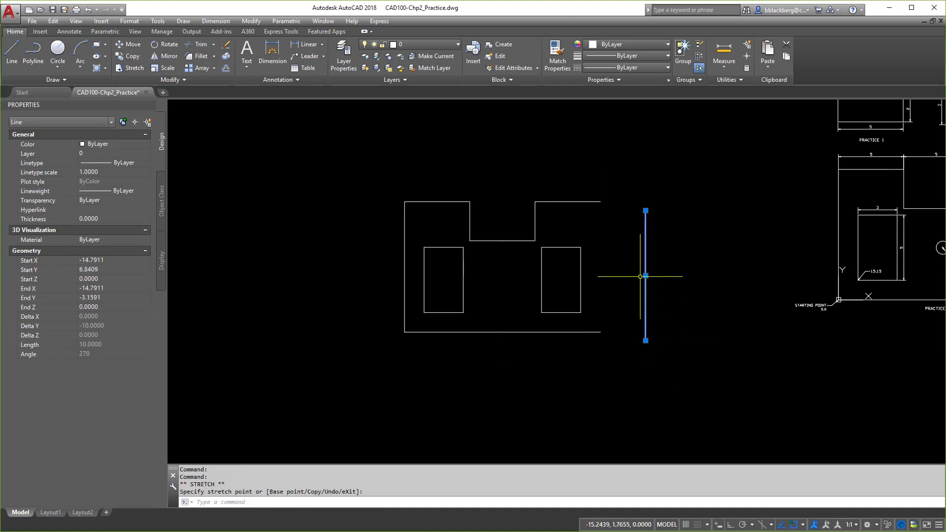
# Stretch both endpoints of the detached right edge back onto the open ends of the outline's top and bottom edges
pyautogui.click(645, 211)
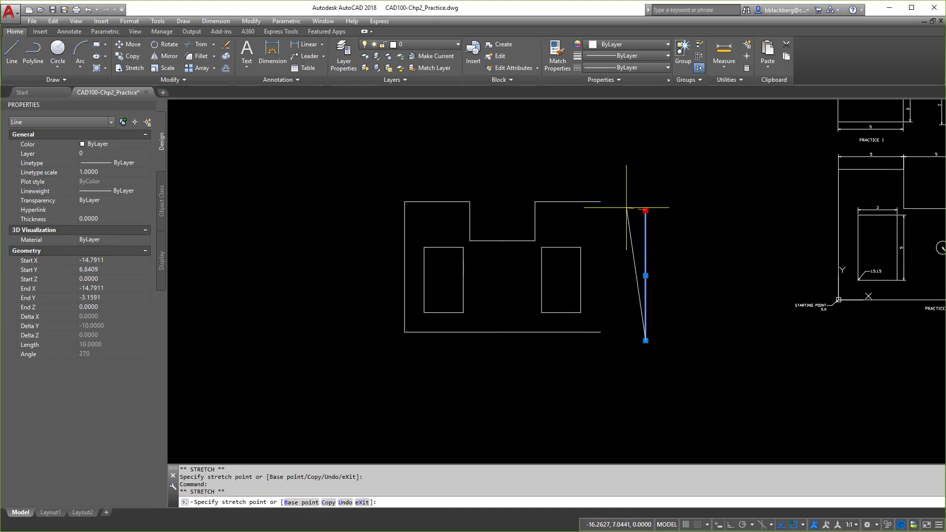
pyautogui.click(601, 202)
pyautogui.click(645, 340)
pyautogui.click(601, 332)
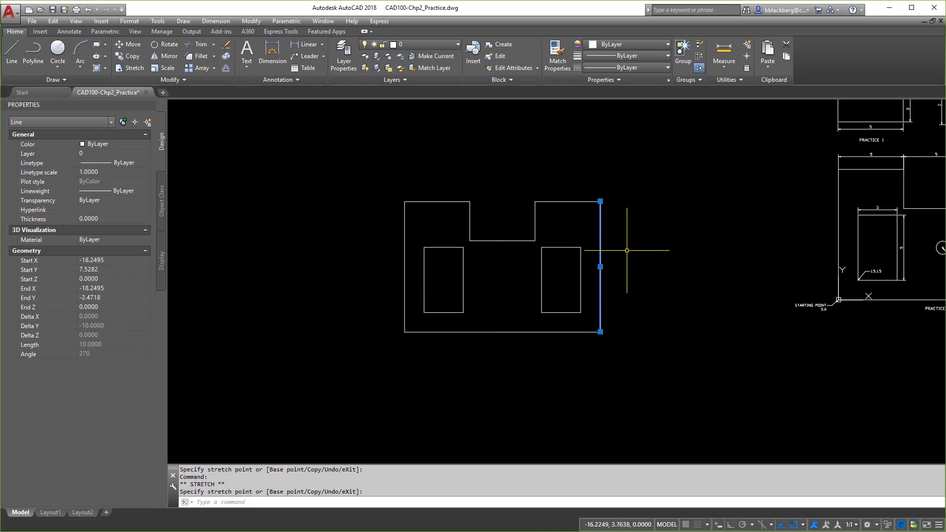
pyautogui.press('Escape')
# Resize the Practice 3 circle several times with its upper quadrant grip, ending at a radius of about 2.13
pyautogui.moveTo(690, 249); pyautogui.dragTo(524, 258, button='middle')
pyautogui.scroll(5, 758, 246)
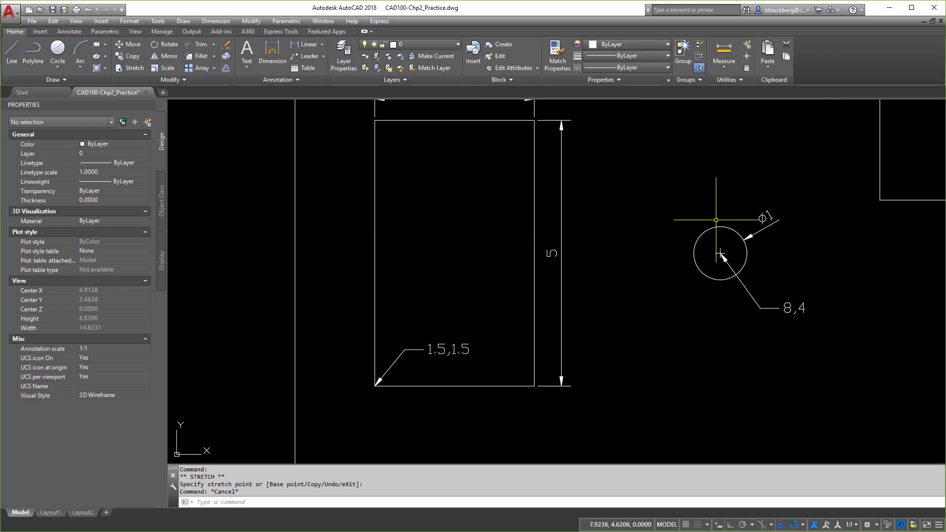
pyautogui.click(728, 221)
pyautogui.click(719, 217)
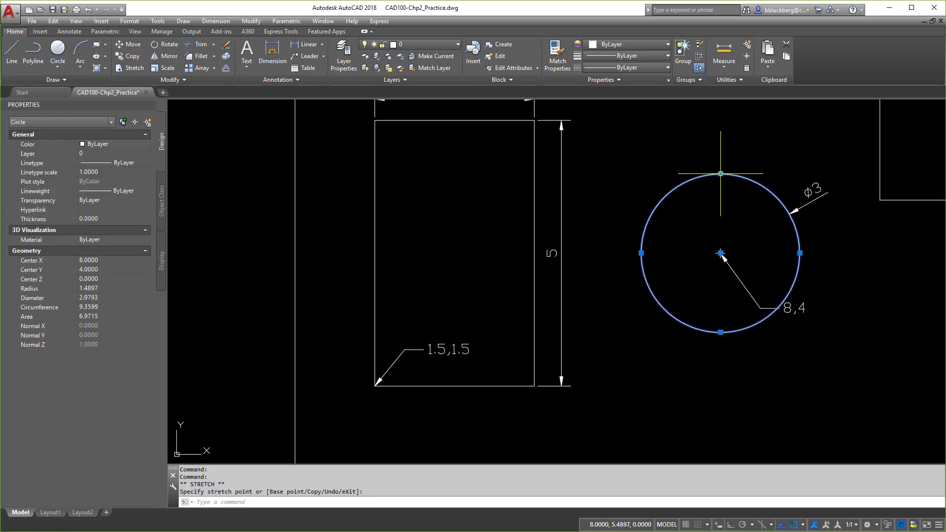
pyautogui.click(722, 200)
pyautogui.click(721, 200)
pyautogui.click(721, 201)
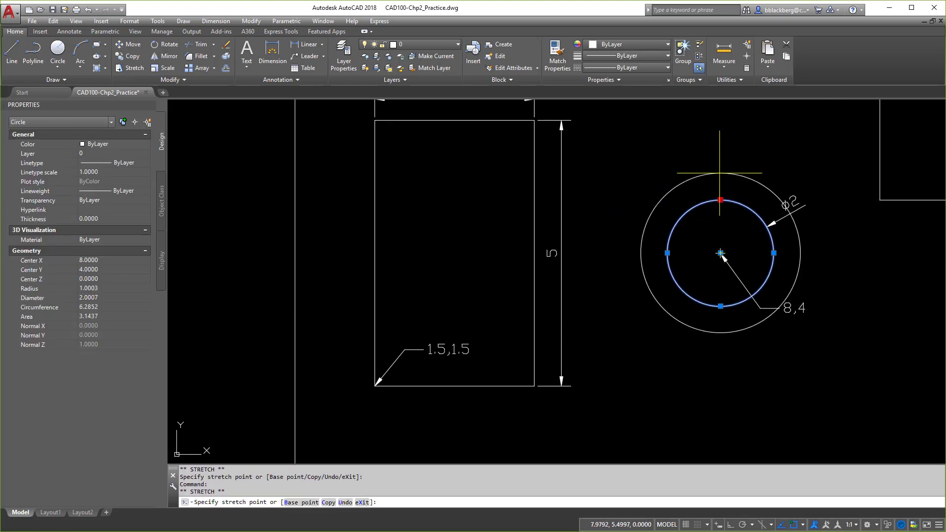
pyautogui.click(722, 169)
pyautogui.click(723, 169)
pyautogui.click(721, 141)
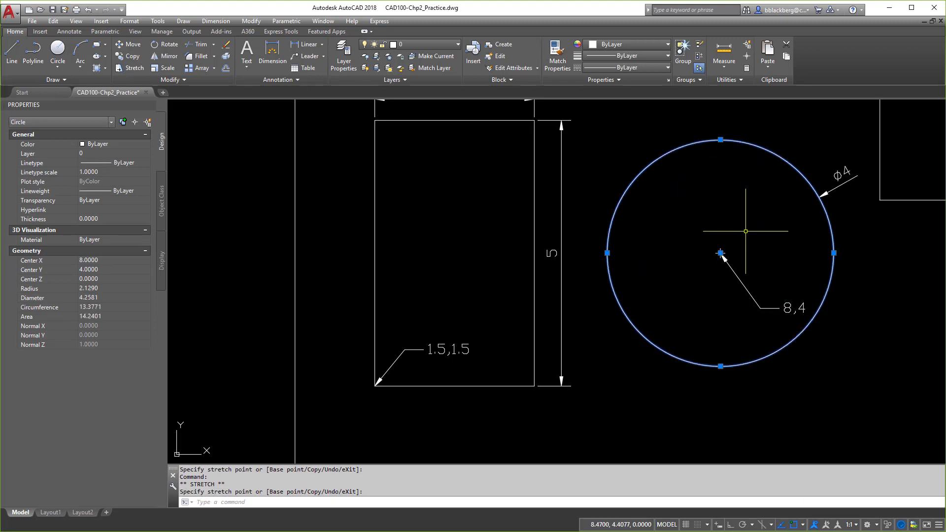
pyautogui.press('Escape')
pyautogui.press('Escape')
pyautogui.scroll(-4, 719, 248)
pyautogui.scroll(4, 764, 209)
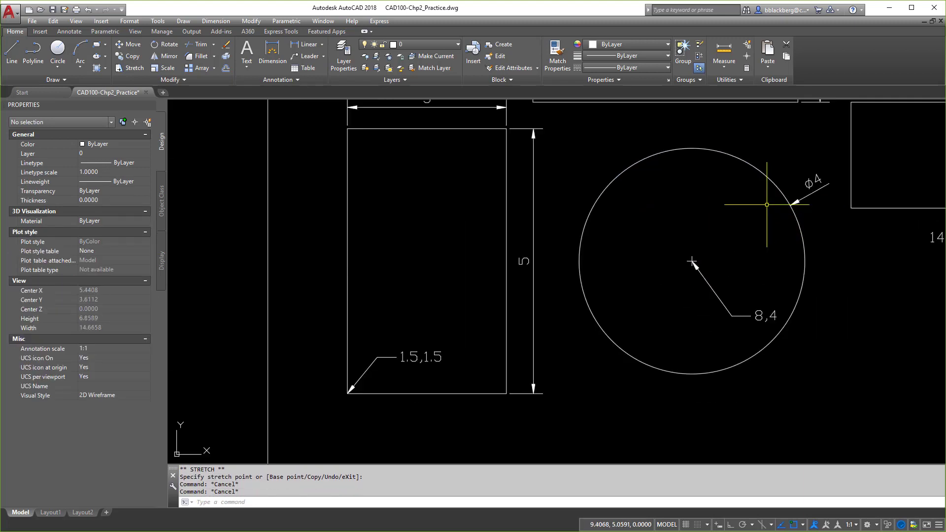
pyautogui.scroll(-5, 672, 228)
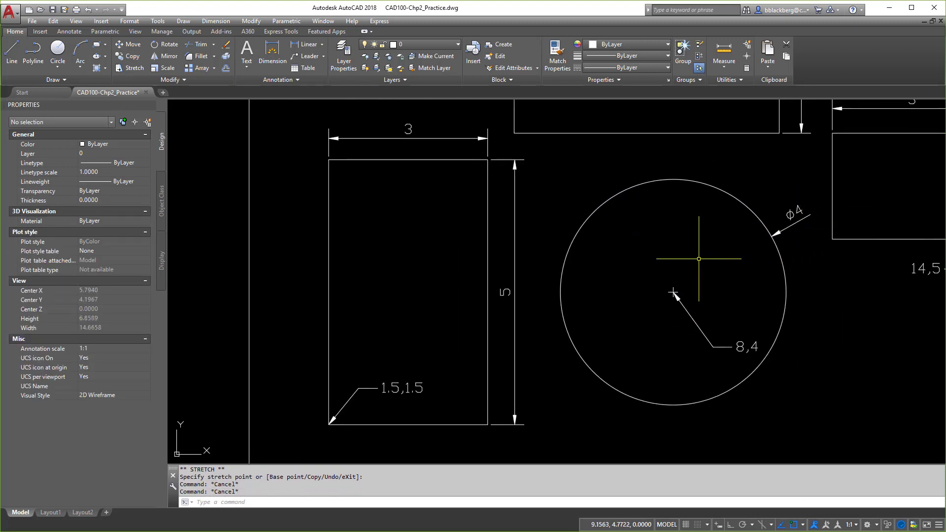
pyautogui.press('Escape')
pyautogui.press('Escape')
# Reshape the left rectangle in the mirrored outline by stretching its lower-right corner up and inward
pyautogui.scroll(2, 375, 327)
pyautogui.moveTo(375, 327); pyautogui.dragTo(549, 266, button='middle')
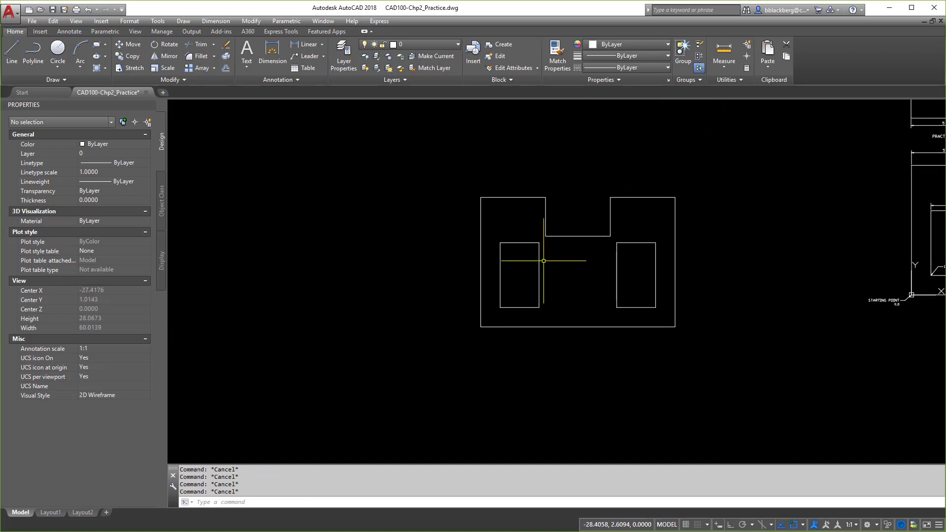
pyautogui.scroll(4, 545, 261)
pyautogui.click(531, 228)
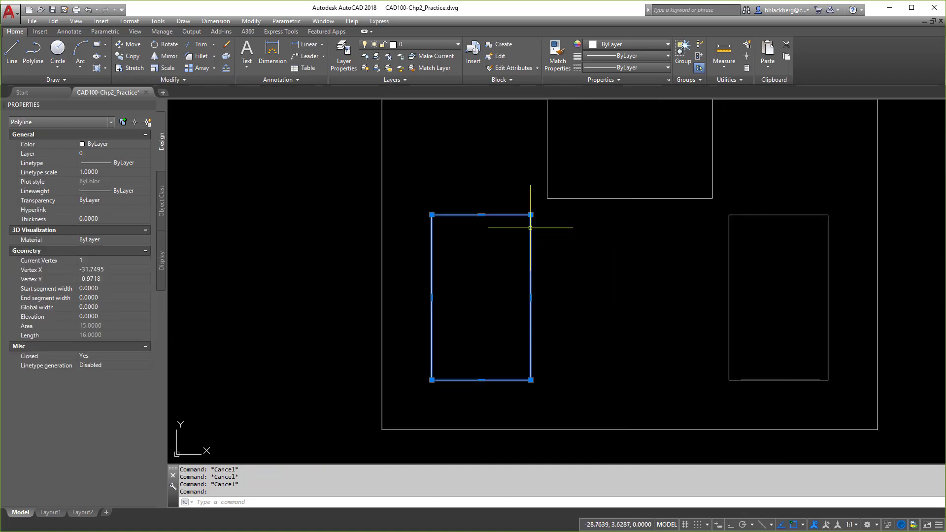
pyautogui.click(531, 380)
pyautogui.click(581, 385)
pyautogui.click(580, 386)
pyautogui.click(505, 290)
pyautogui.click(531, 206)
# Stretch the inner endpoint of the outline's right-hand top edge across the notch to meet the left-hand top edge
pyautogui.moveTo(560, 182); pyautogui.dragTo(565, 342, button='middle')
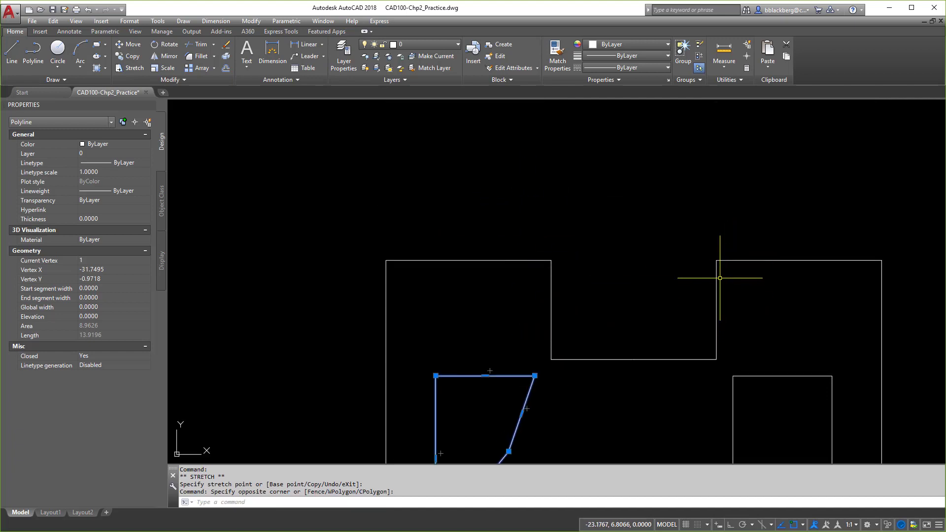
pyautogui.click(725, 260)
pyautogui.click(716, 260)
pyautogui.click(551, 261)
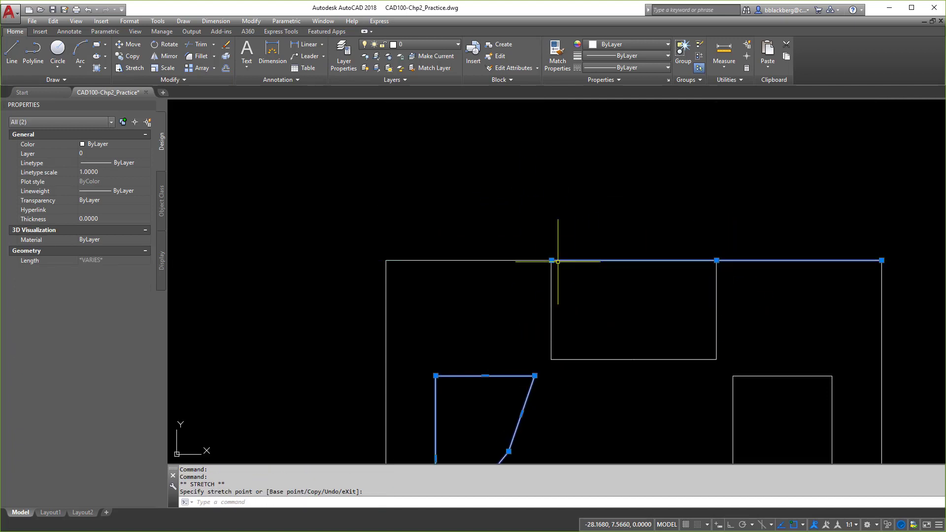
pyautogui.press('Escape')
pyautogui.press('Escape')
# Delete the two vertical sides and the horizontal edge of the notch beneath the extended top edge
pyautogui.click(738, 307)
pyautogui.click(546, 351)
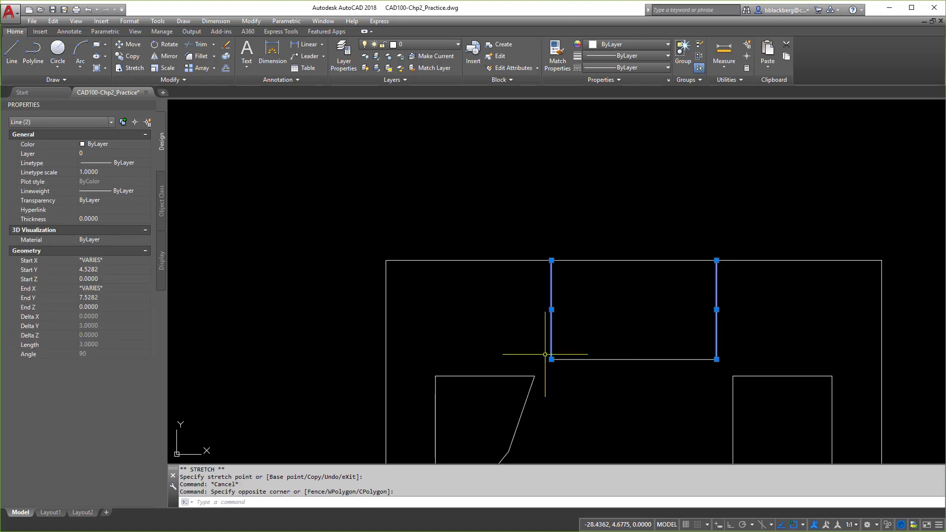
pyautogui.press('Delete')
pyautogui.click(641, 359)
pyautogui.click(644, 371)
pyautogui.click(587, 338)
pyautogui.press('Delete')
# Move the Practice 3 circle by its center grip outside the drawing and back inside, to a center of about 8.15, 3.52
pyautogui.scroll(-5, 611, 345)
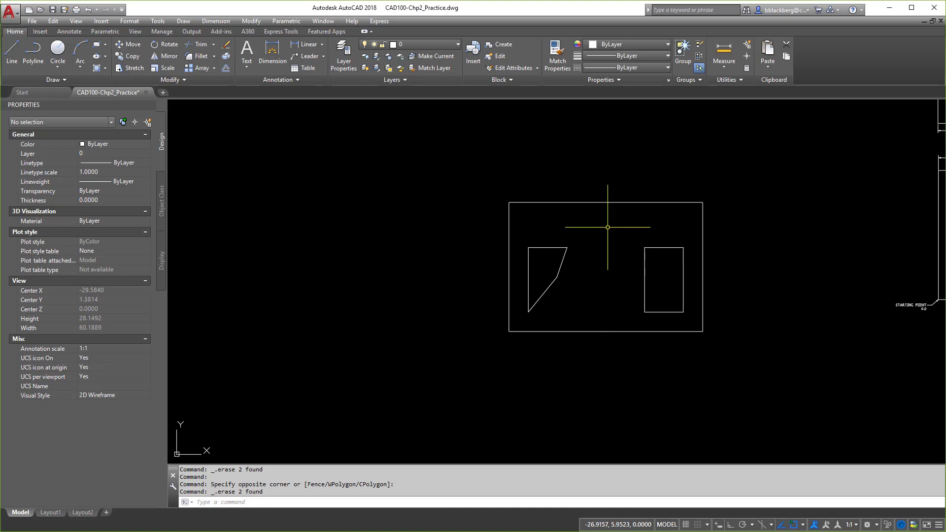
pyautogui.moveTo(740, 259); pyautogui.dragTo(482, 288, button='middle')
pyautogui.click(771, 248)
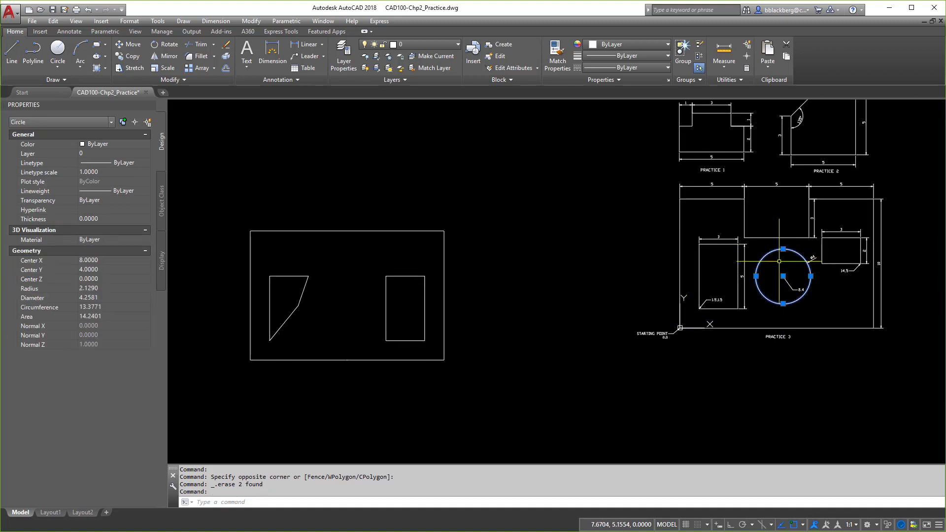
pyautogui.click(784, 276)
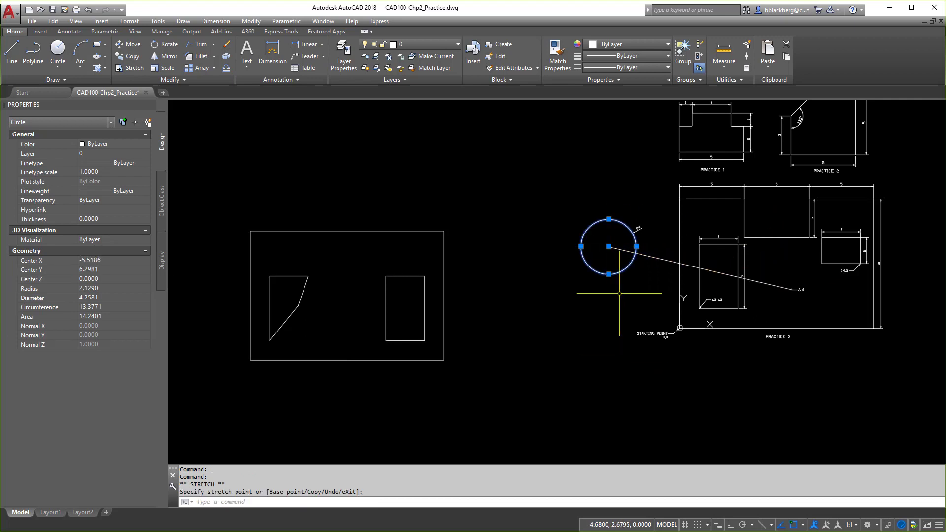
pyautogui.click(609, 246)
pyautogui.scroll(2, 792, 302)
pyautogui.click(781, 270)
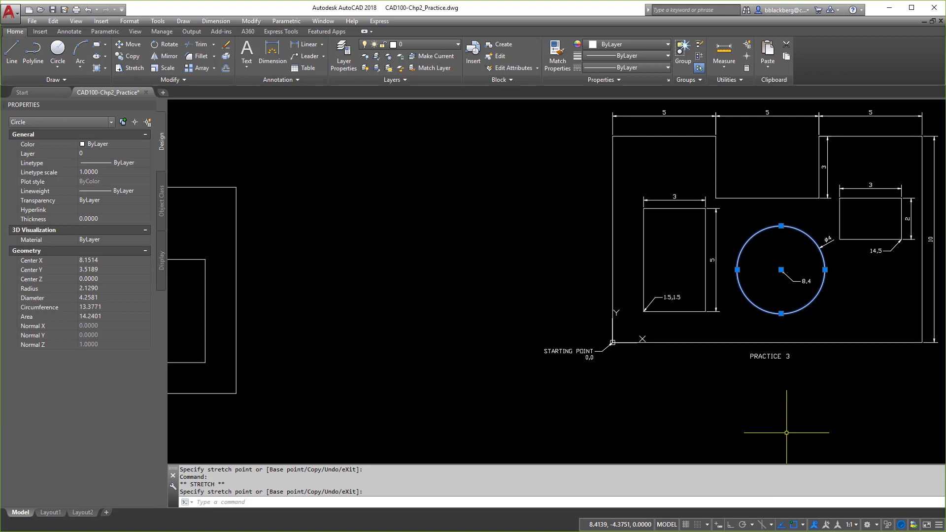
# Turn on Dynamic Input and start stretching the upper endpoint of the mirrored outline's right-hand edge
pyautogui.click(719, 525)
pyautogui.moveTo(426, 299); pyautogui.dragTo(643, 291, button='middle')
pyautogui.click(453, 295)
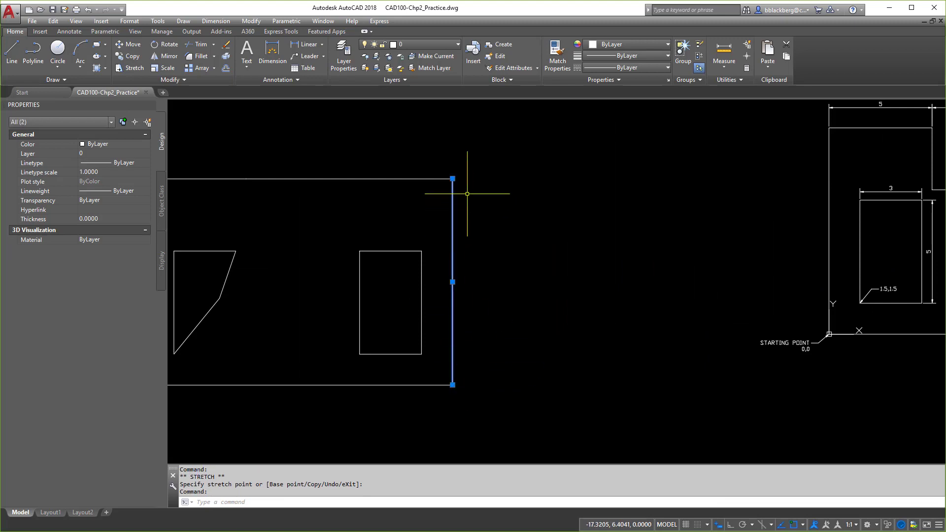
pyautogui.click(453, 178)
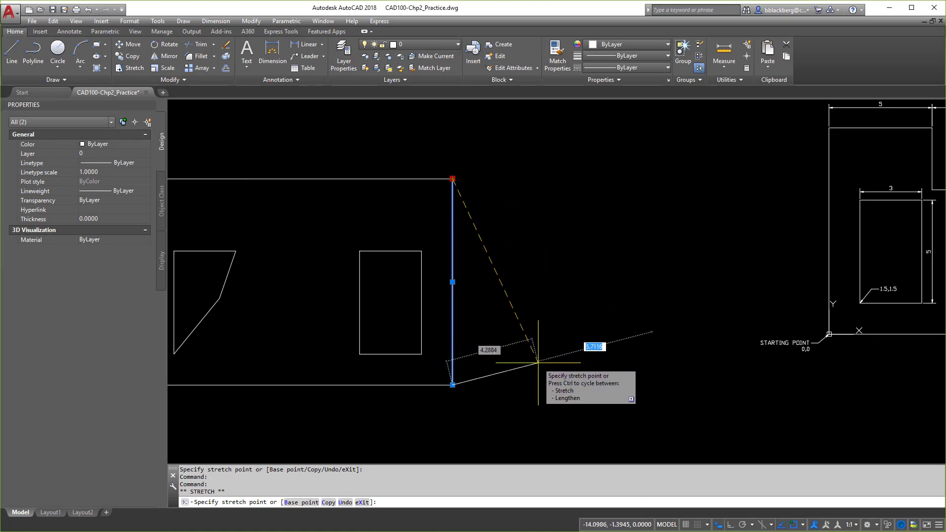
# Cycle through the dynamic length and angle fields for the edge's stretched endpoint, and cancel the stretch
pyautogui.press('Tab')
pyautogui.press('Tab')
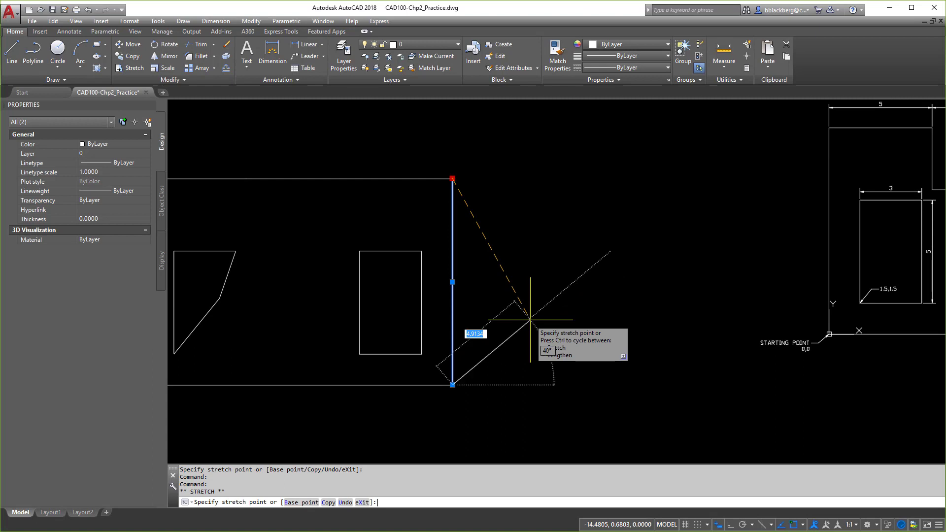
pyautogui.press('Tab')
pyautogui.press('Tab')
pyautogui.press('Tab')
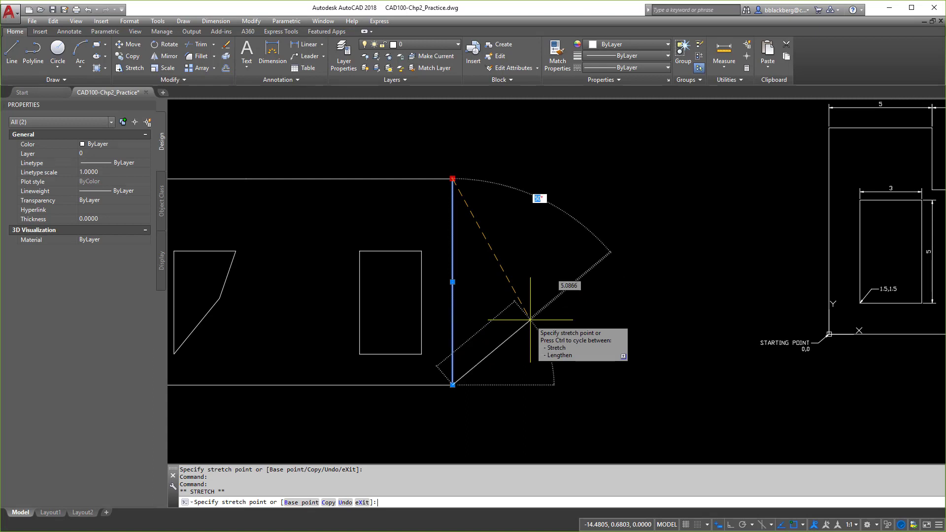
pyautogui.press('Tab')
pyautogui.press('Tab')
pyautogui.press('Tab')
pyautogui.press('Tab')
pyautogui.press('Tab')
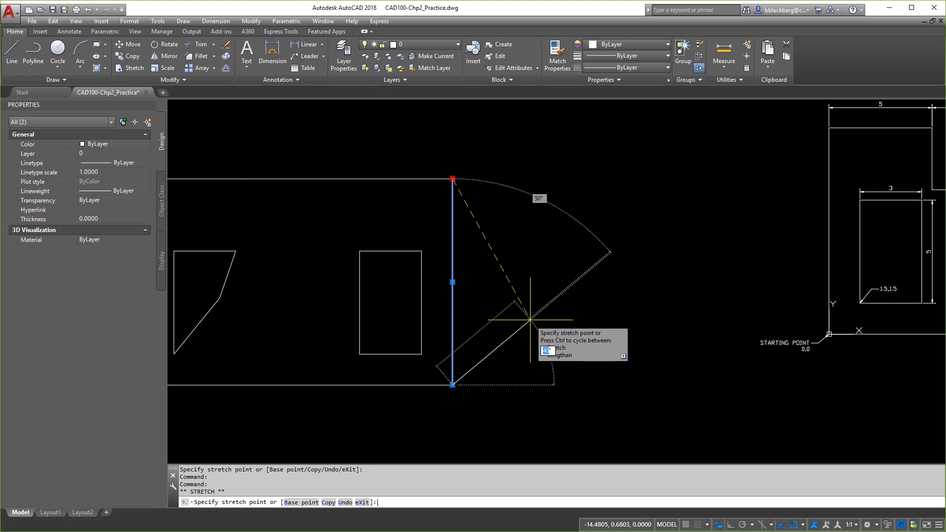
pyautogui.press('Escape')
pyautogui.press('Escape')
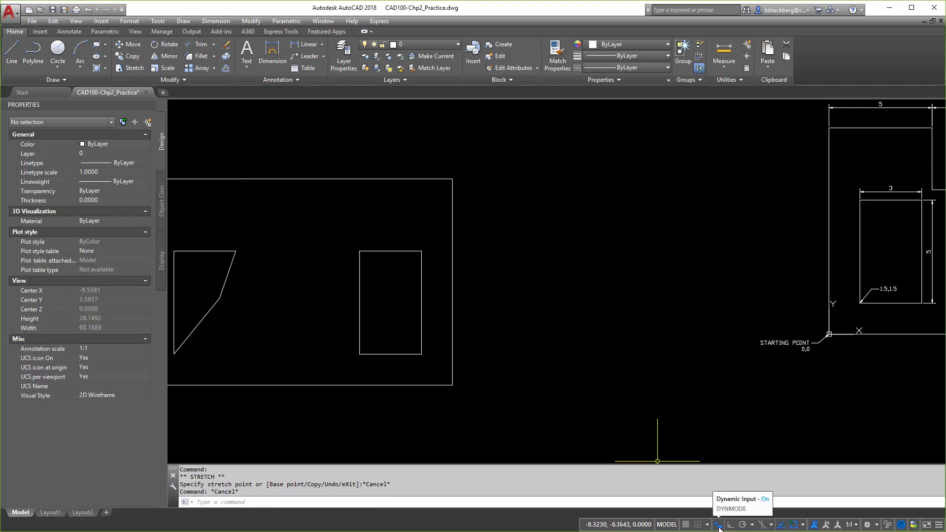
pyautogui.click(460, 275)
pyautogui.click(448, 296)
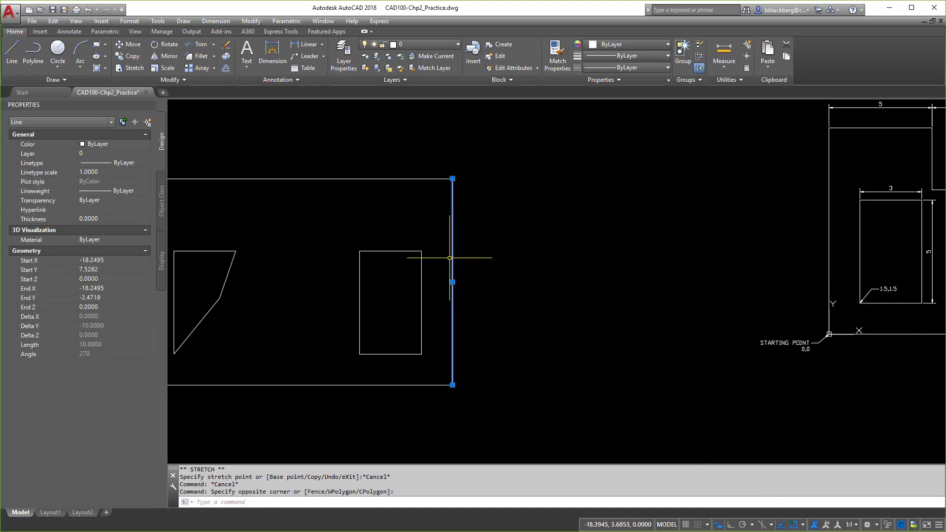
pyautogui.click(453, 179)
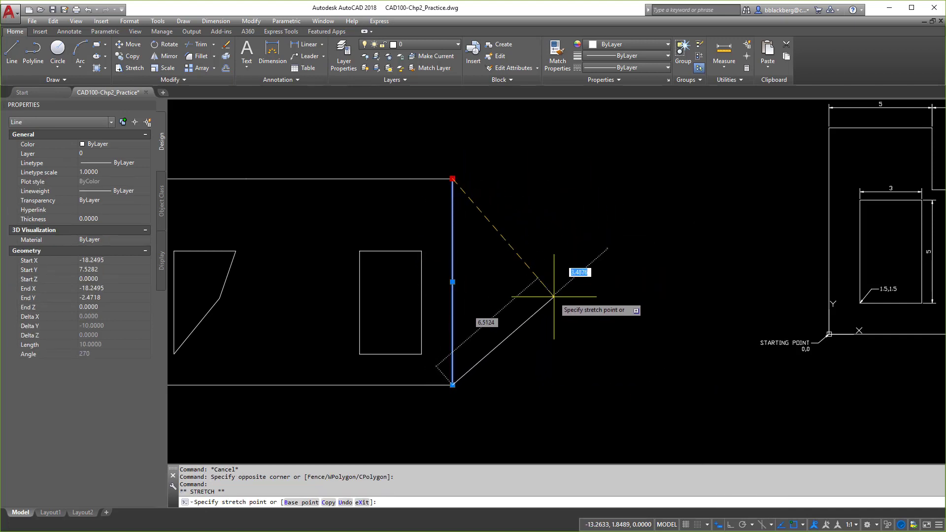
pyautogui.press('Down')
pyautogui.press('Escape')
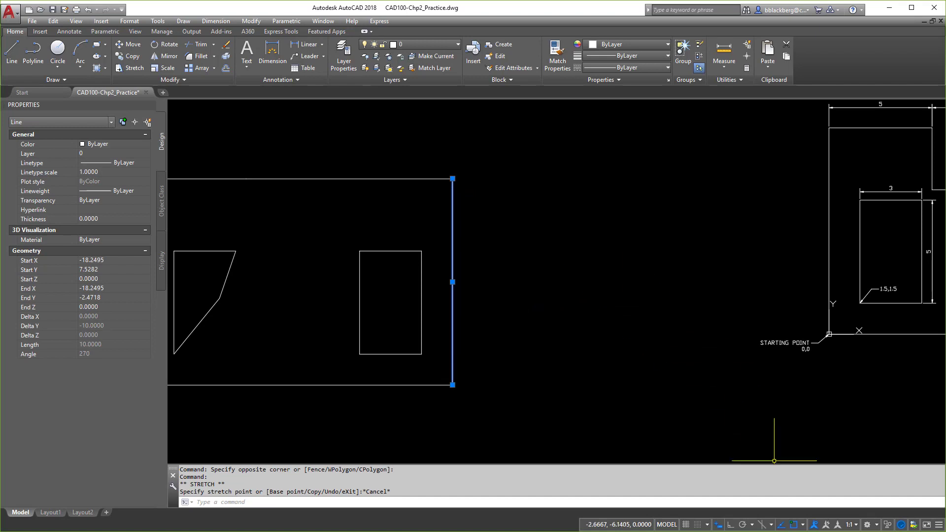
pyautogui.scroll(-4, 661, 327)
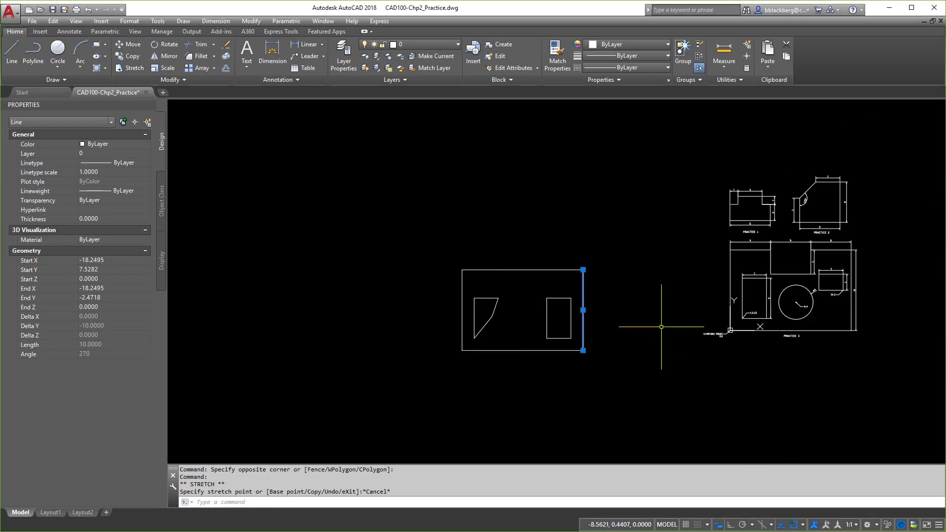
pyautogui.moveTo(641, 313); pyautogui.dragTo(602, 323, button='middle')
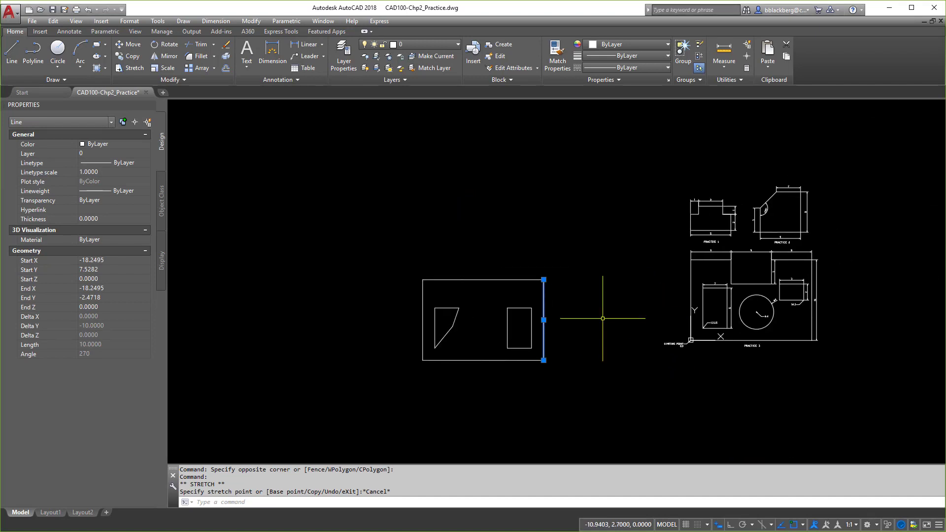